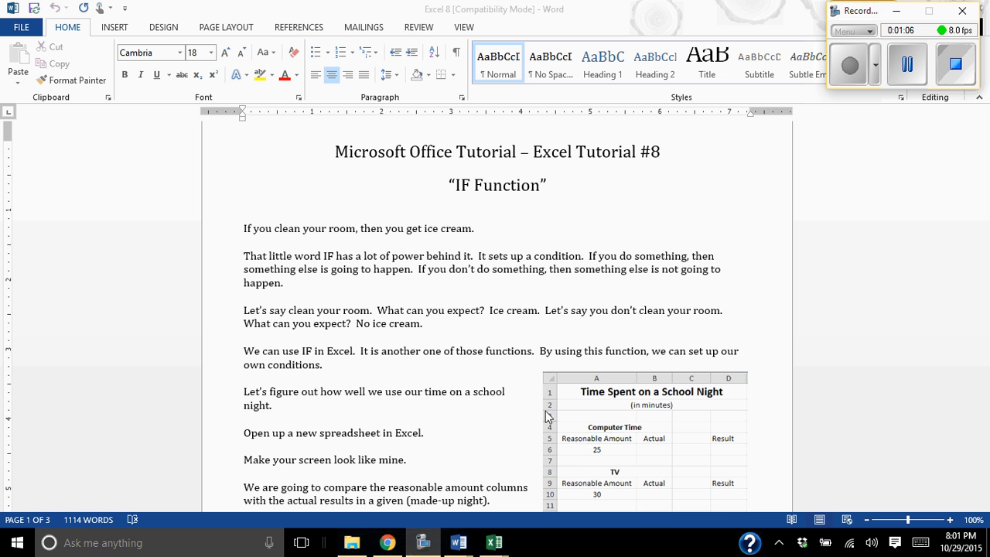
Switch to Excel, bring up the Book1 workbook and select the "Time Spent on a School Night" table, range A1:D17
mouse_move(499, 549)
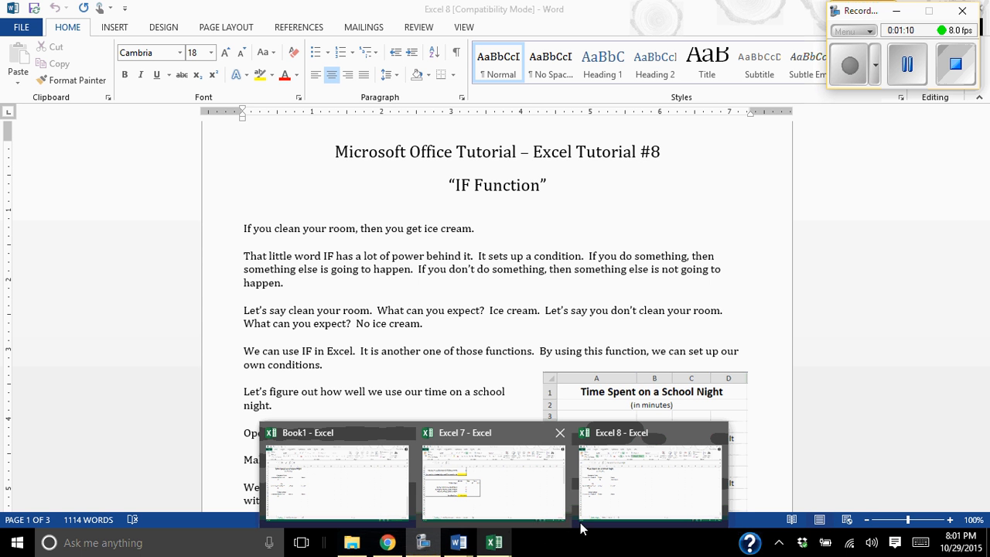
left_click(645, 483)
key("ctrl+a")
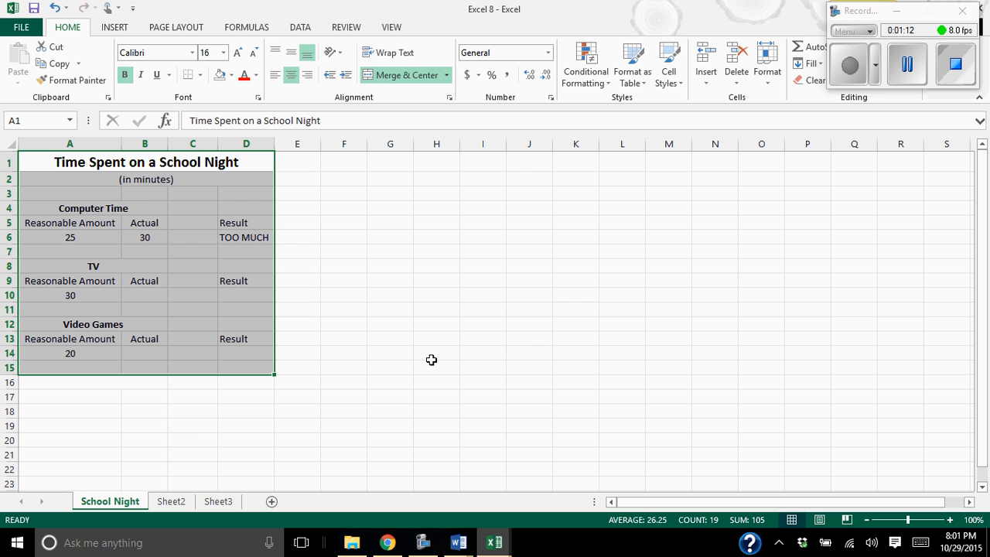
left_click(494, 542)
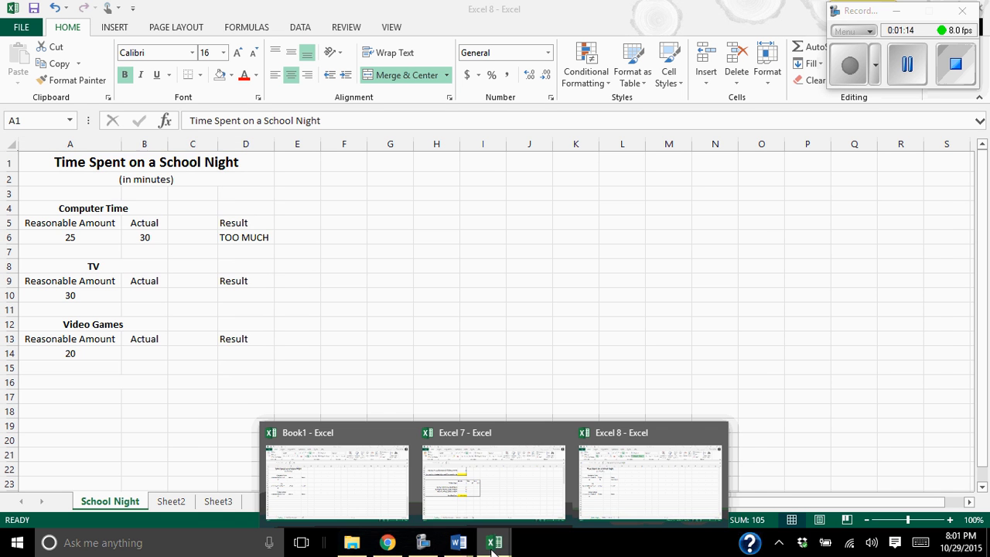
left_click(341, 485)
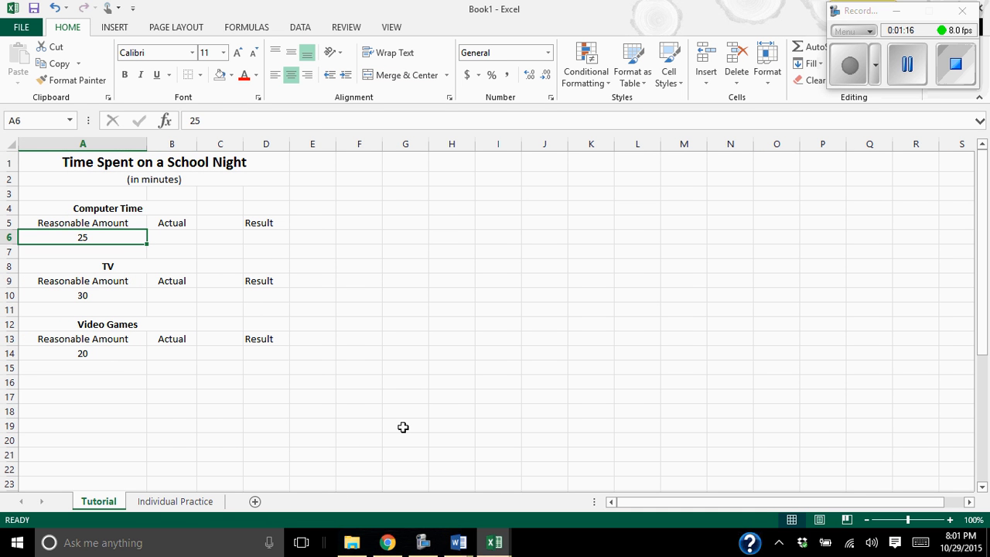
left_click(328, 344)
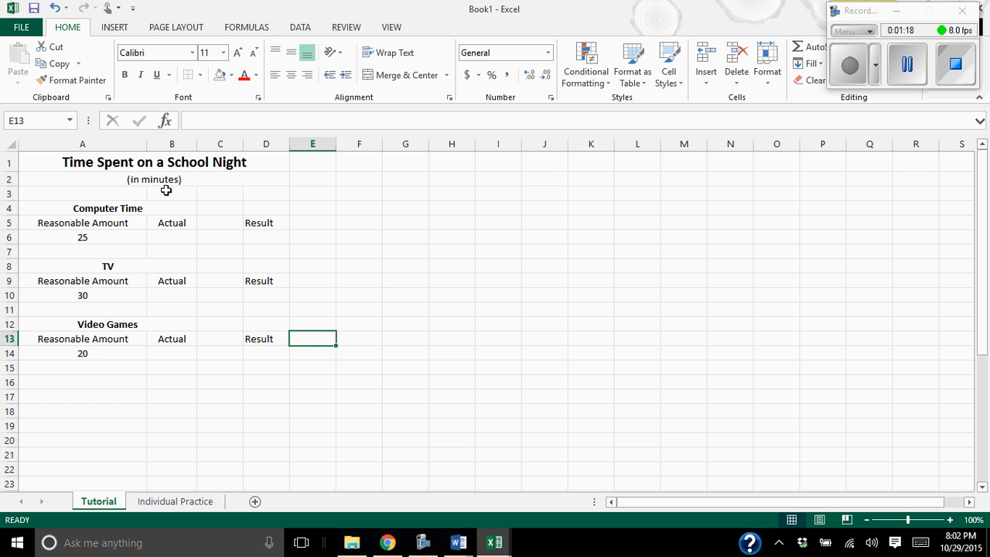
left_click(133, 165)
left_click_drag(133, 166, 232, 397)
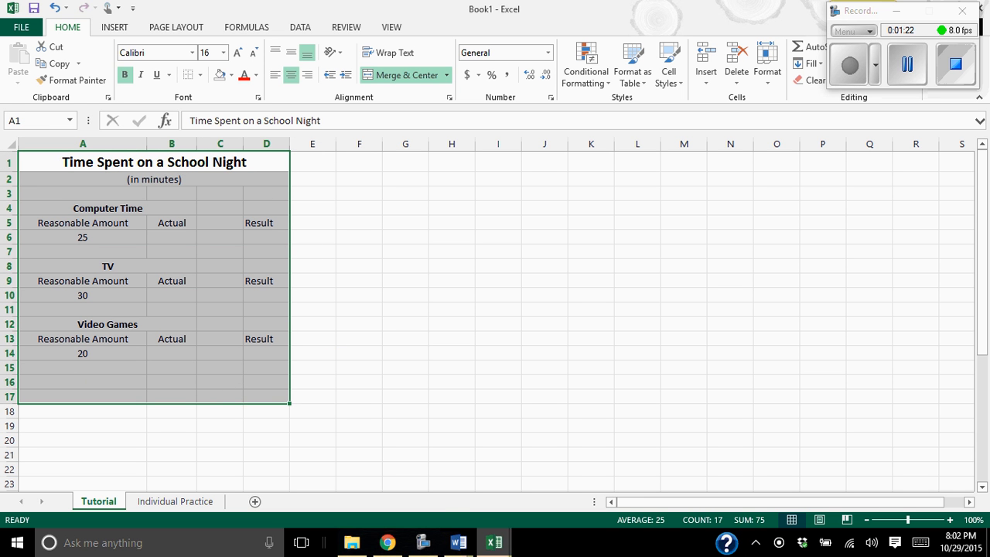
Compare the sample table in the Excel 8 Word document with the spreadsheet and return to the Book1 workbook
left_click(460, 544)
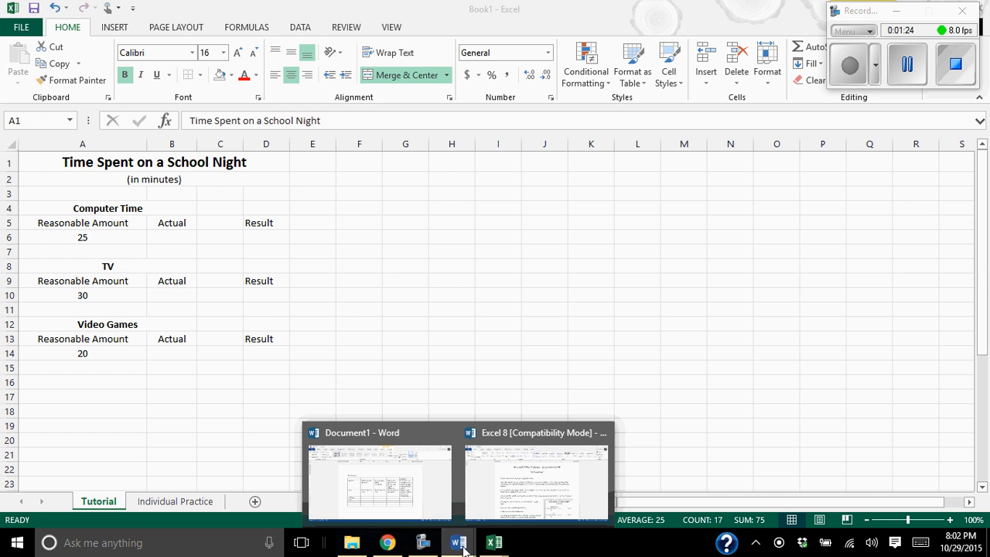
left_click(523, 486)
scroll(523, 432, "down", 4)
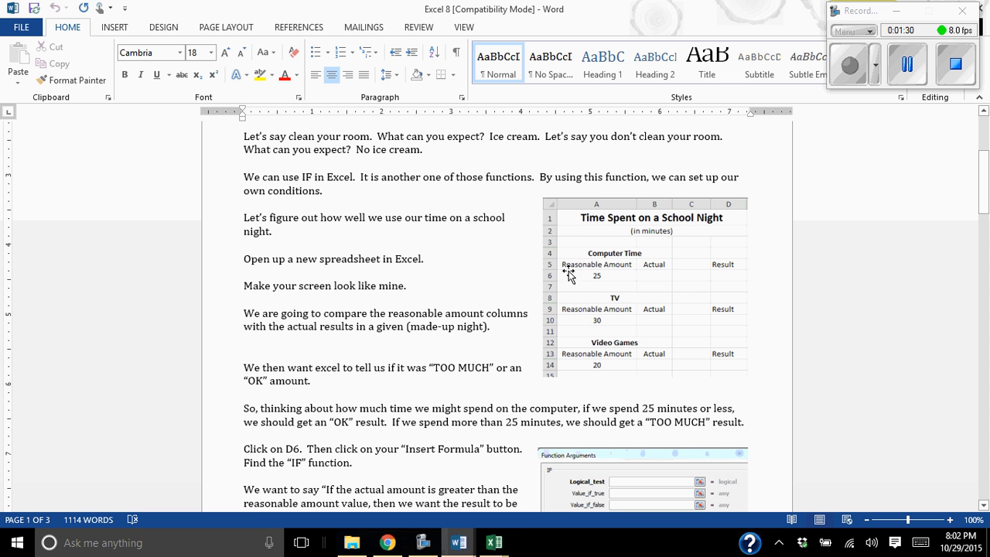
mouse_move(492, 549)
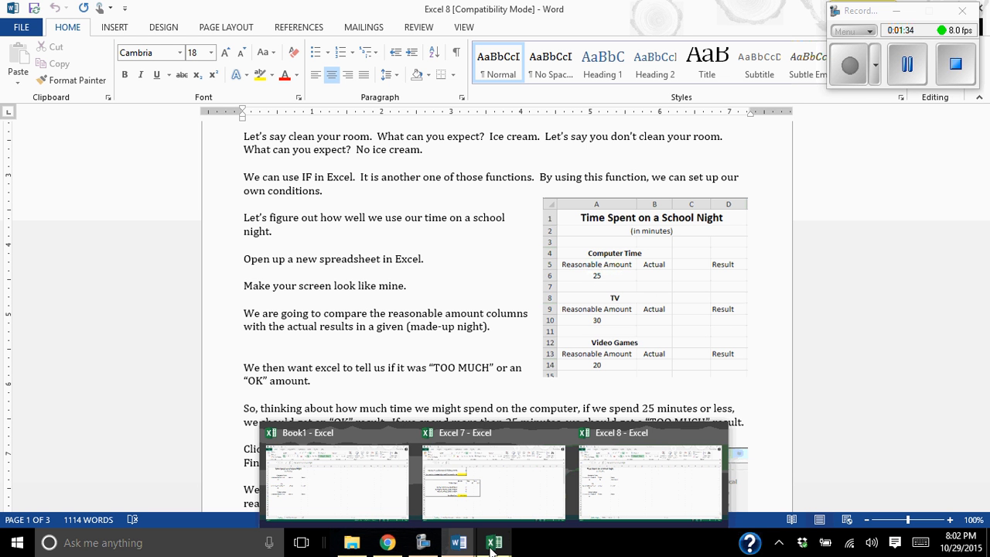
left_click(325, 471)
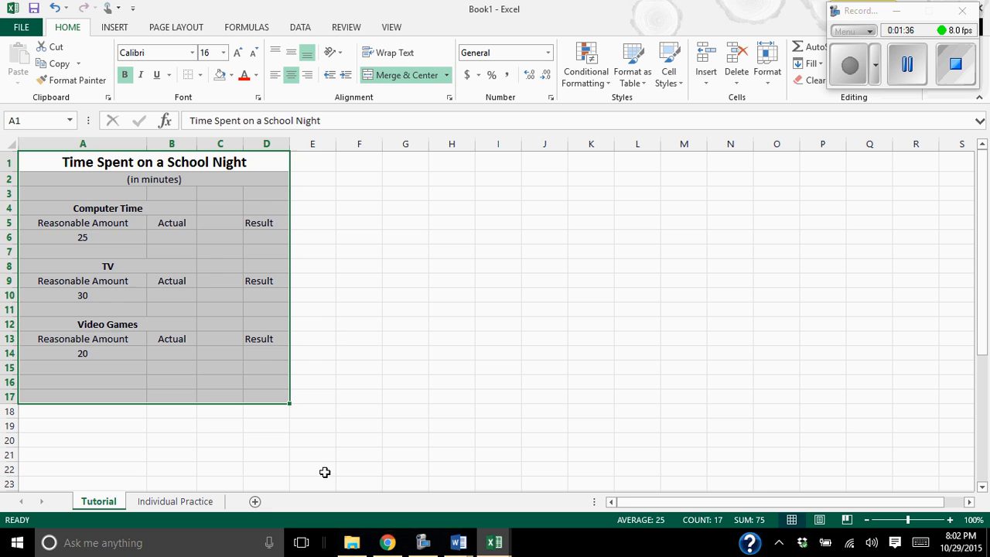
Insert the IF function into the Computer Time result cell D6
left_click(358, 341)
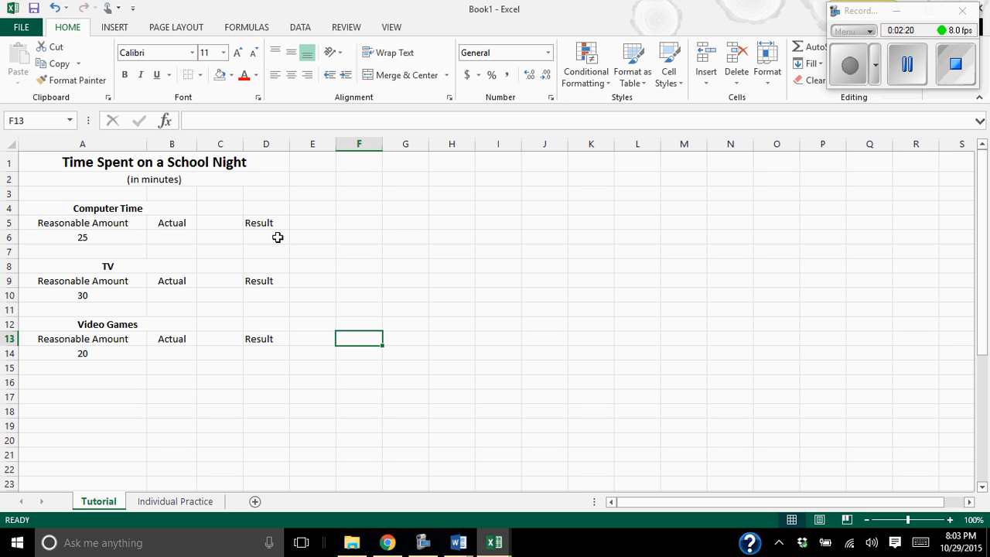
left_click(111, 239)
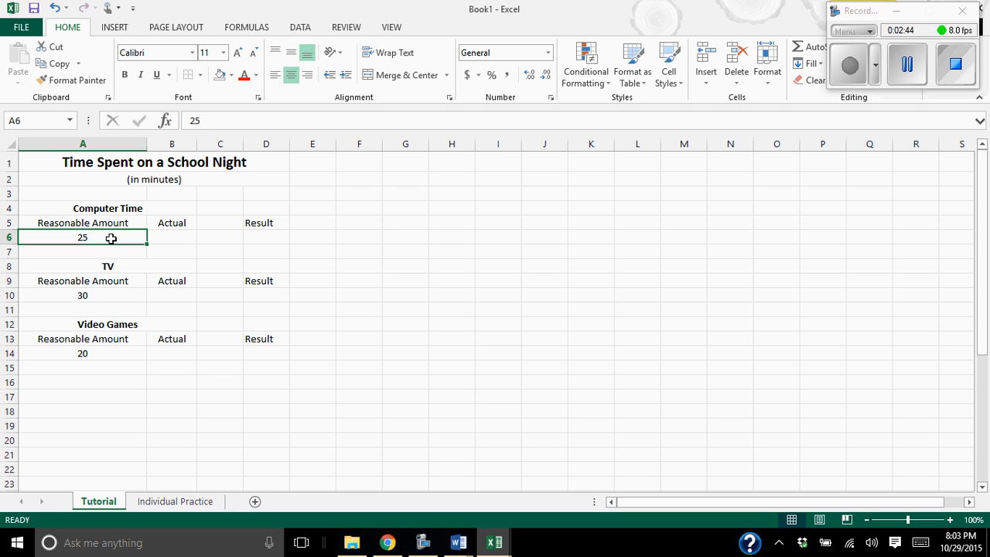
left_click(261, 236)
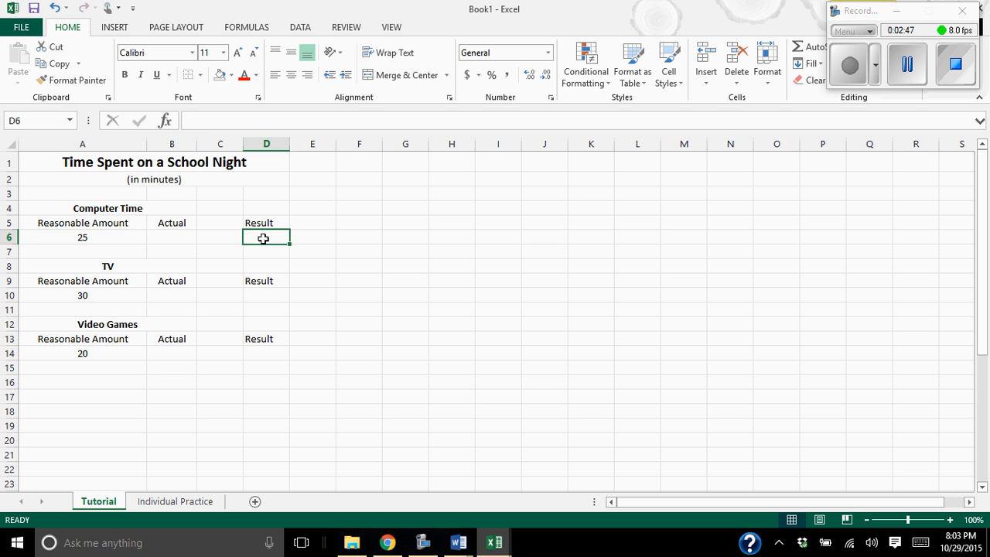
left_click(166, 122)
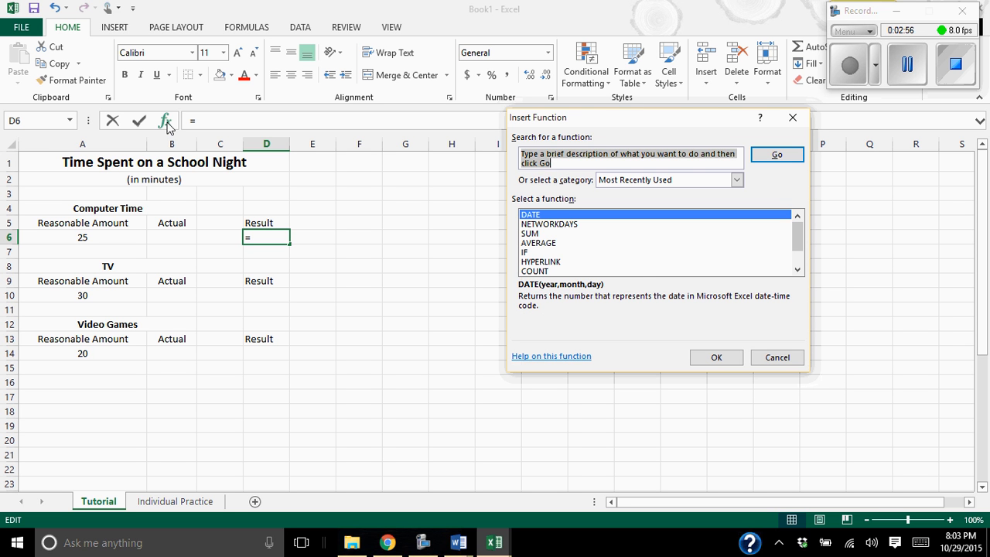
type("if")
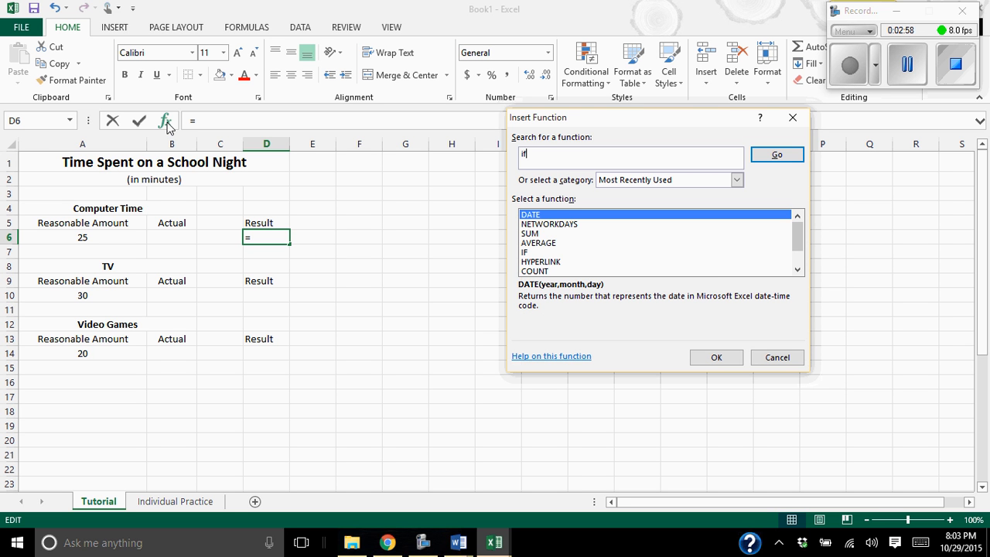
left_click(530, 252)
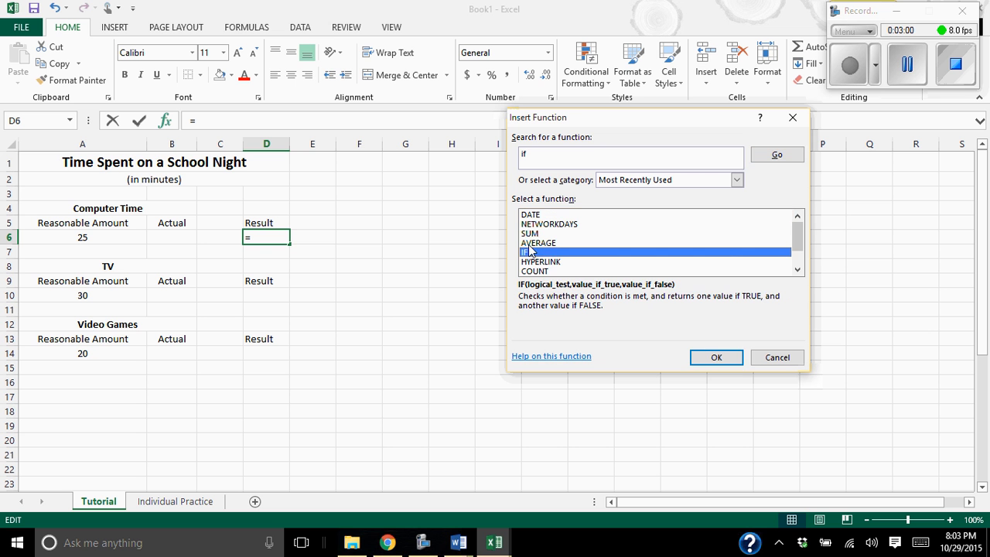
left_click(717, 358)
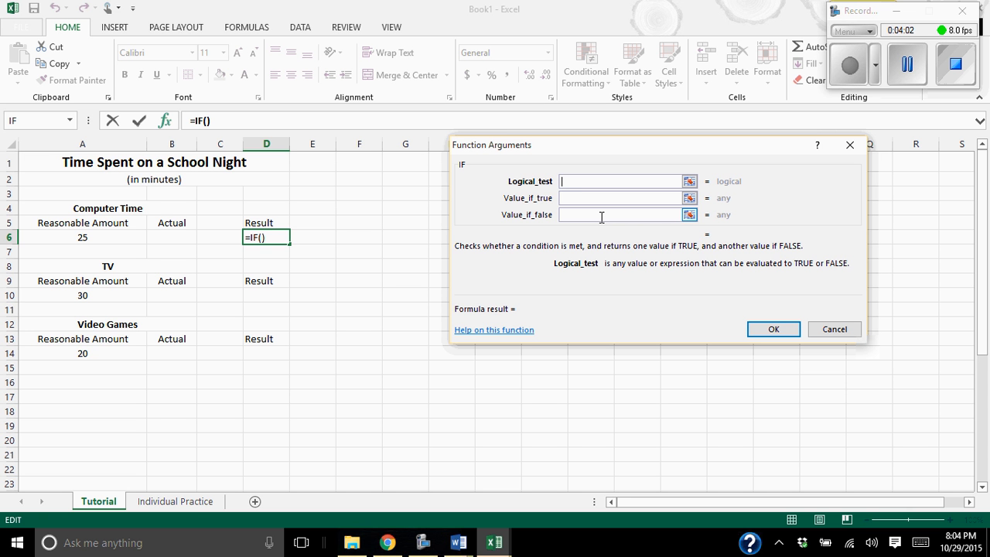
Switch to the Excel 8 Word document, review the IF function instructions and highlight the "If the actual amount is greater than the reasonable amount value" phrase
left_click(459, 542)
left_click(524, 506)
scroll(611, 308, "down", 10)
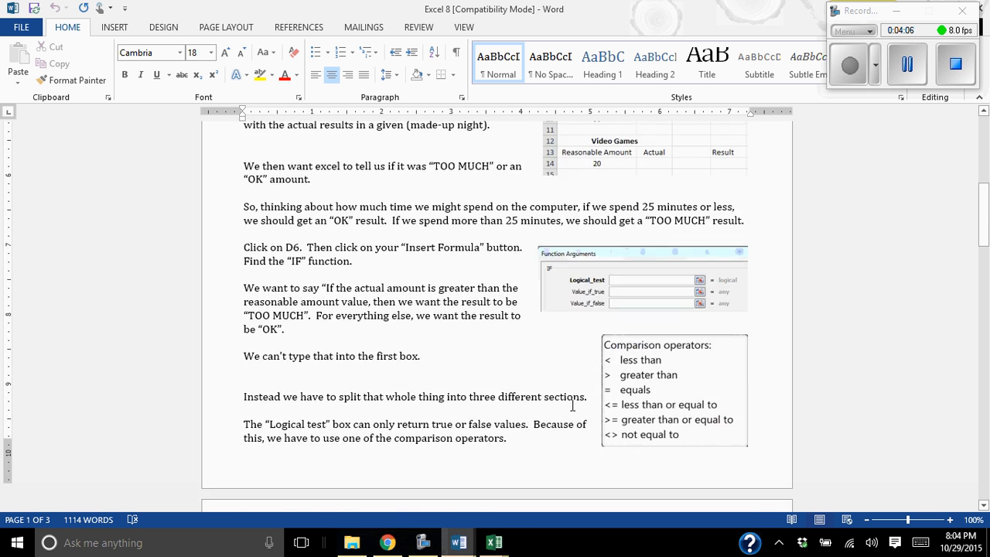
scroll(611, 307, "up", 3)
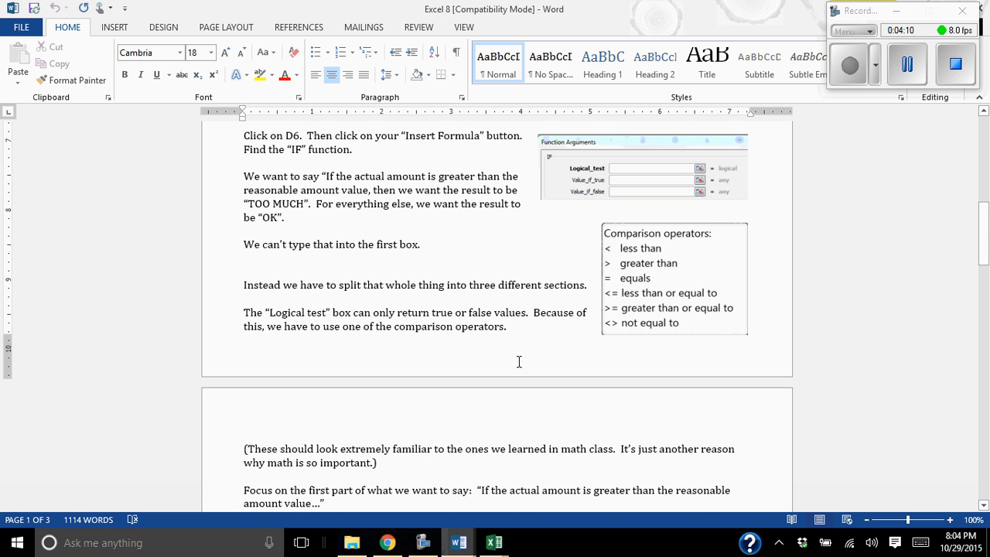
scroll(519, 362, "down", 1)
scroll(519, 362, "down", 4)
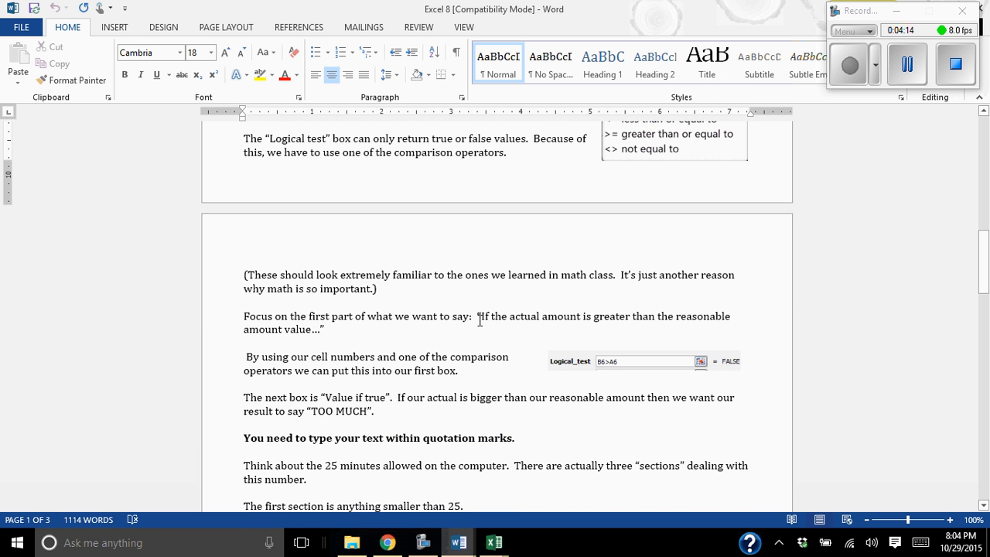
left_click_drag(477, 317, 729, 331)
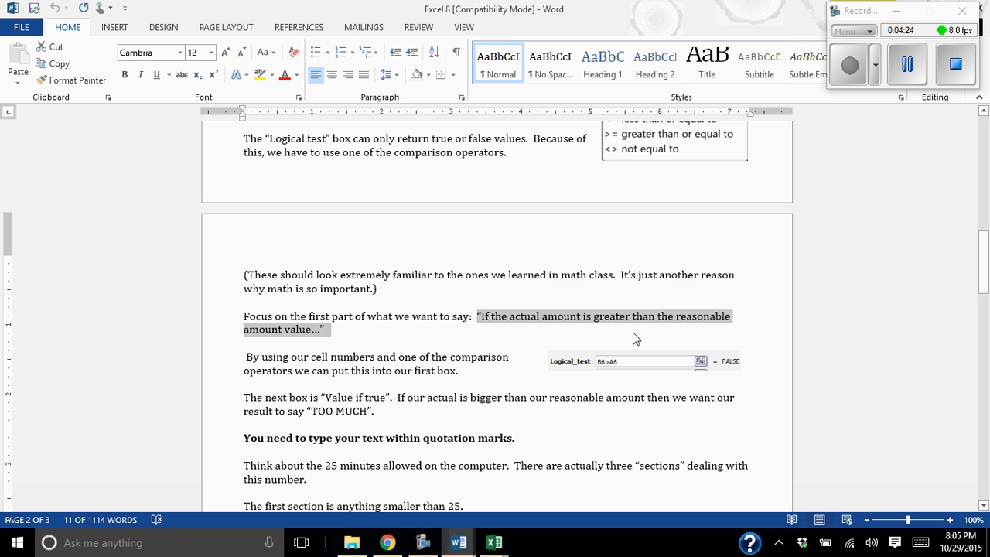
Return to the Book1 workbook in Excel and set the IF function's logical test to B6>A6
left_click(494, 542)
mouse_move(607, 506)
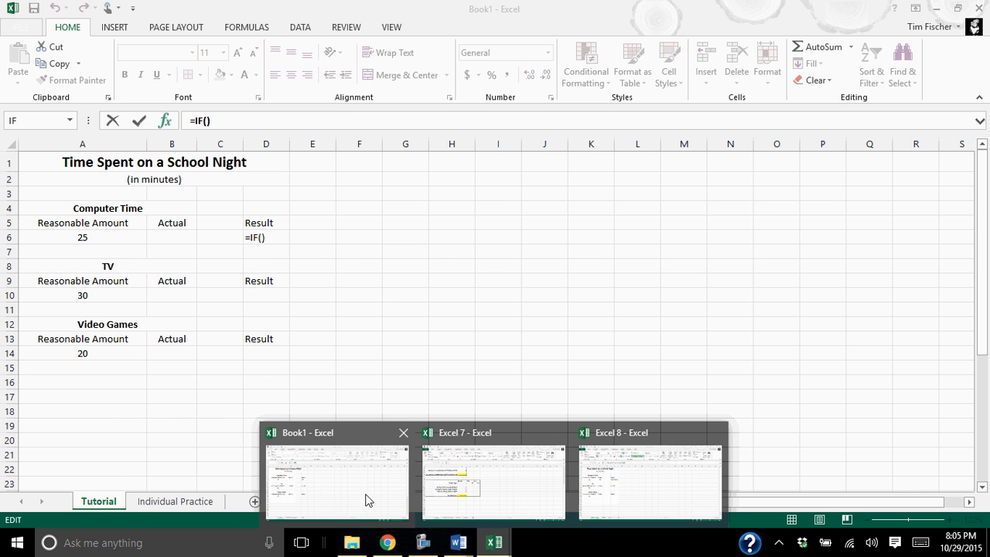
left_click(367, 499)
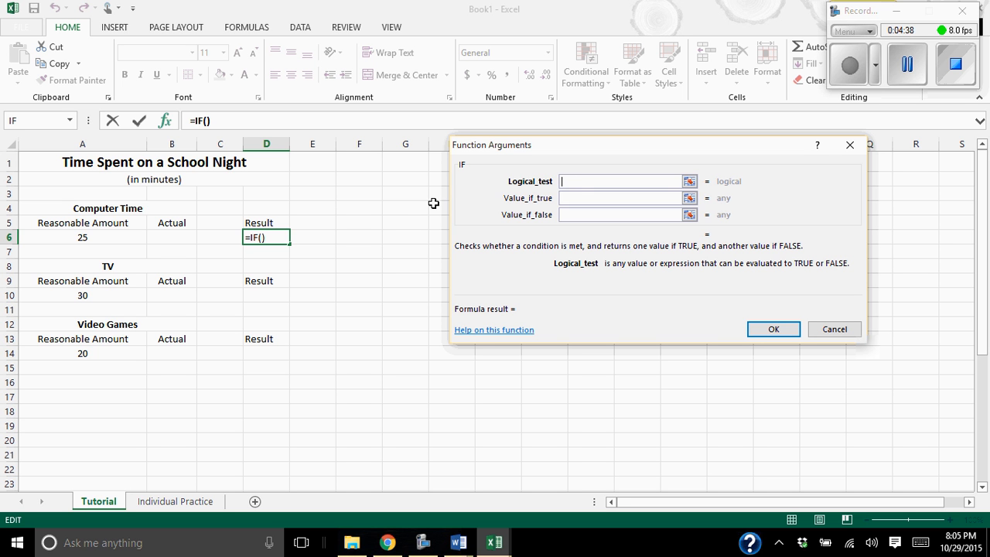
left_click(170, 238)
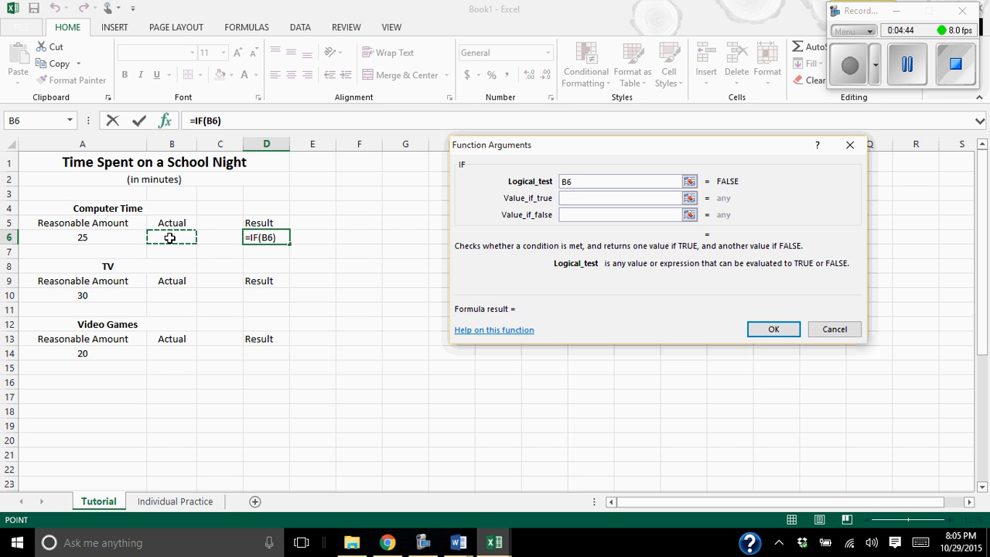
type(">")
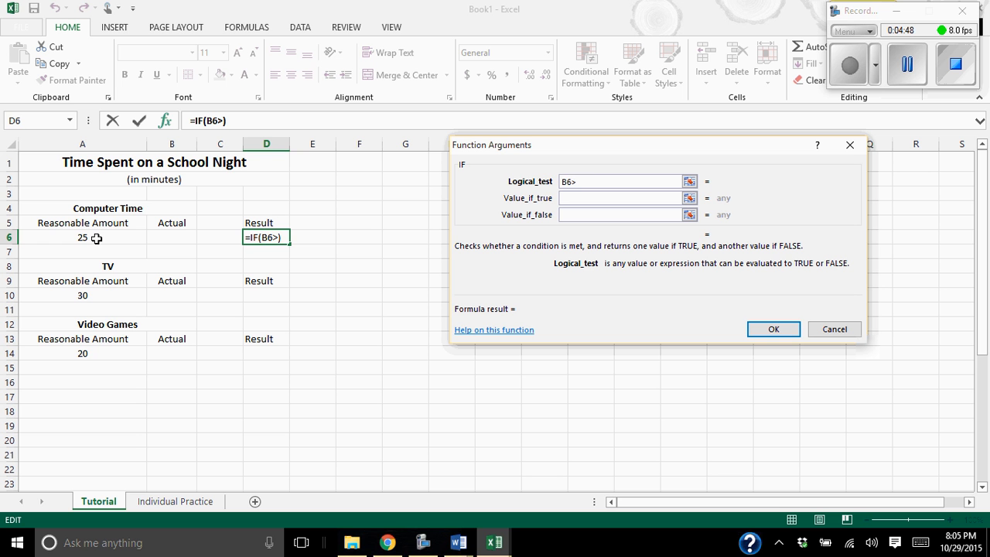
left_click(96, 238)
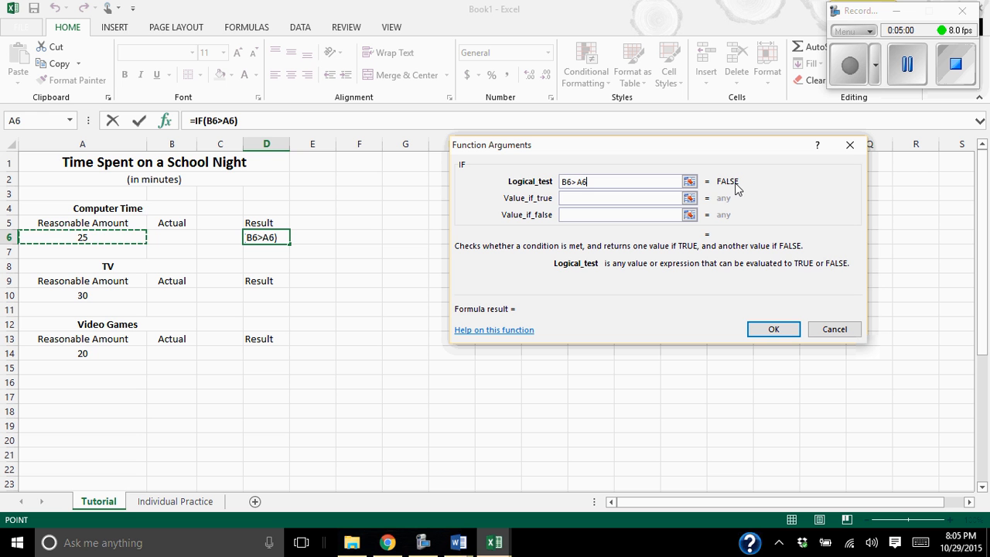
Set the IF function's value if true to "Too Much", enclosed in quotation marks
left_click(600, 198)
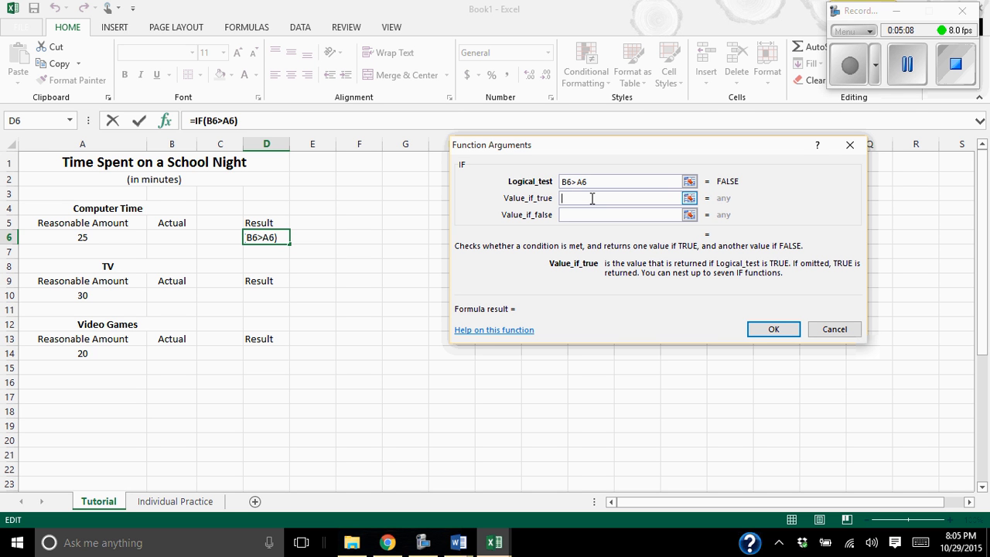
type("T")
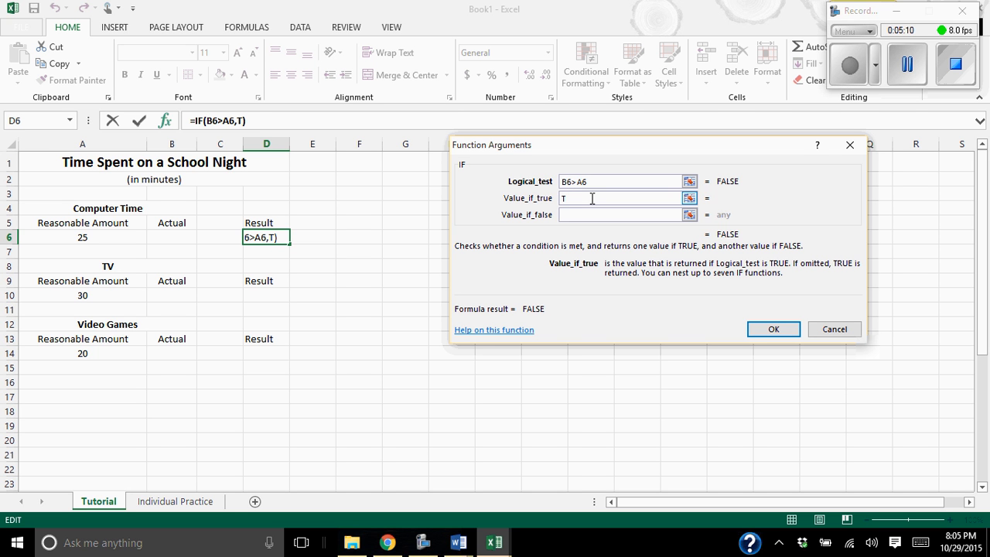
type("oo Much")
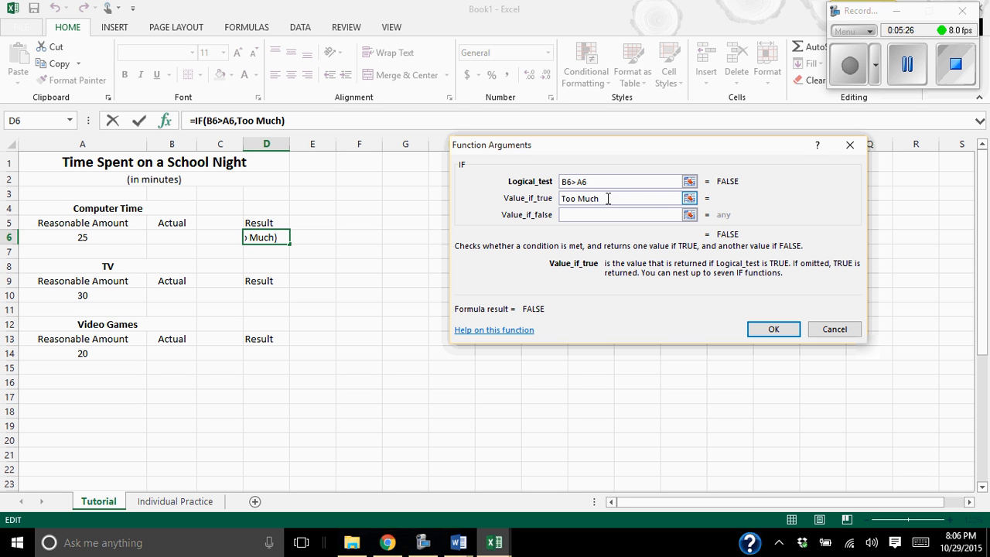
type("\"")
key("Left")
key("Left")
key("Left")
key("Left")
key("Left")
key("Left")
key("Left")
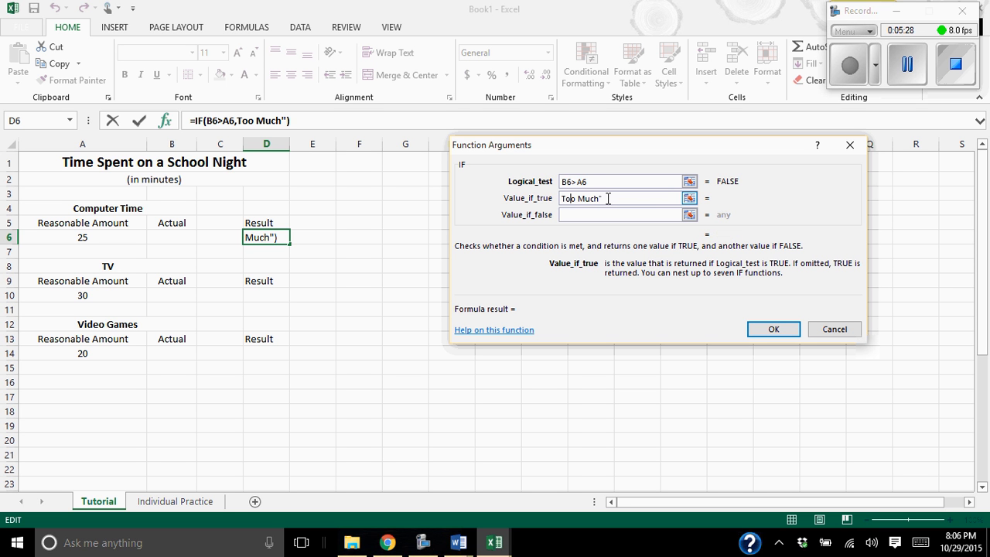
key("Left")
type("\"")
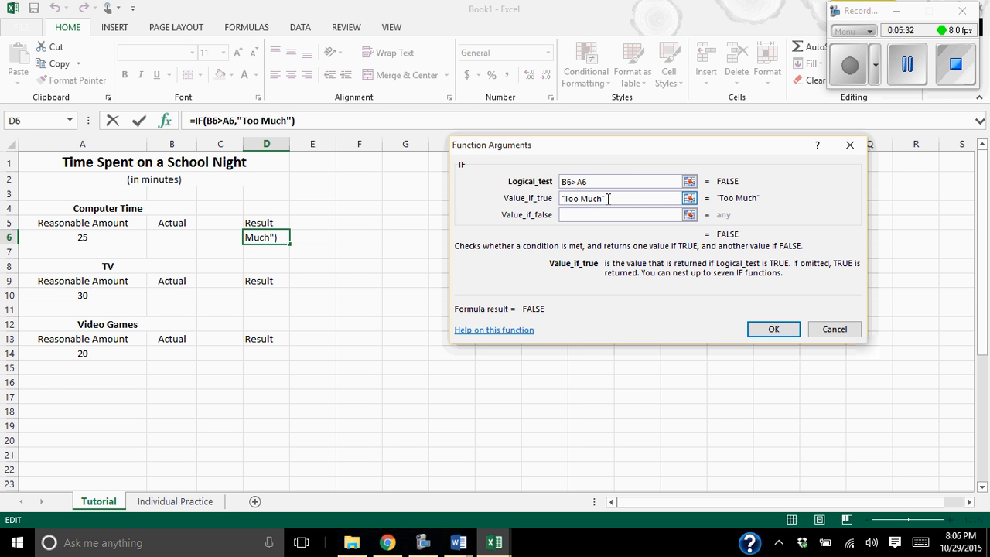
Set the IF function's value if false to "OK" in quotation marks and select the complete formula for review
left_click(621, 216)
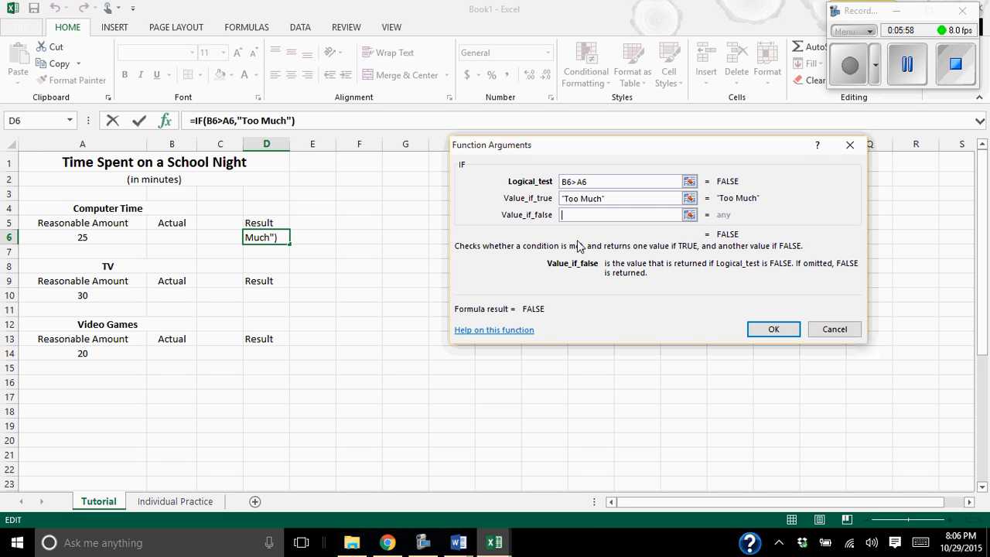
type("\"")
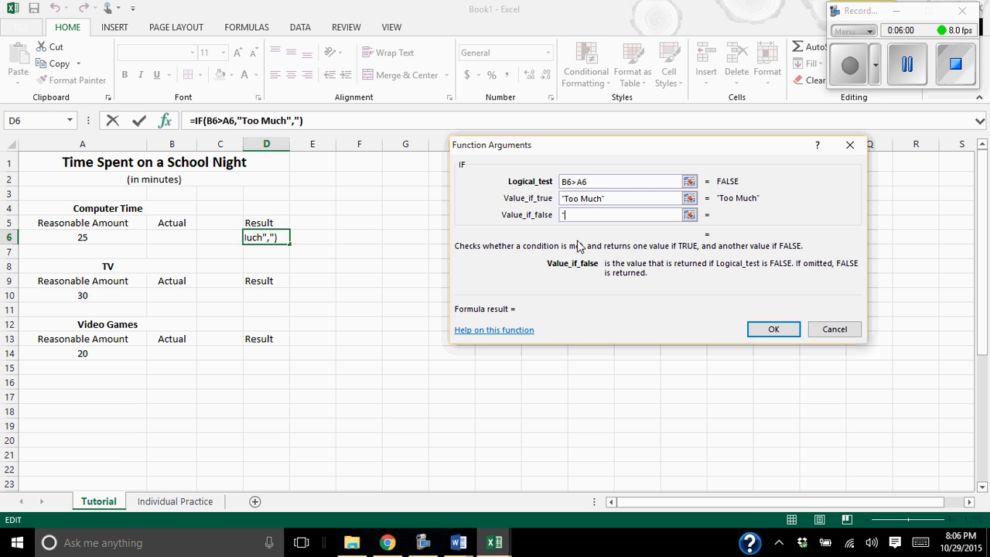
type("OK\"")
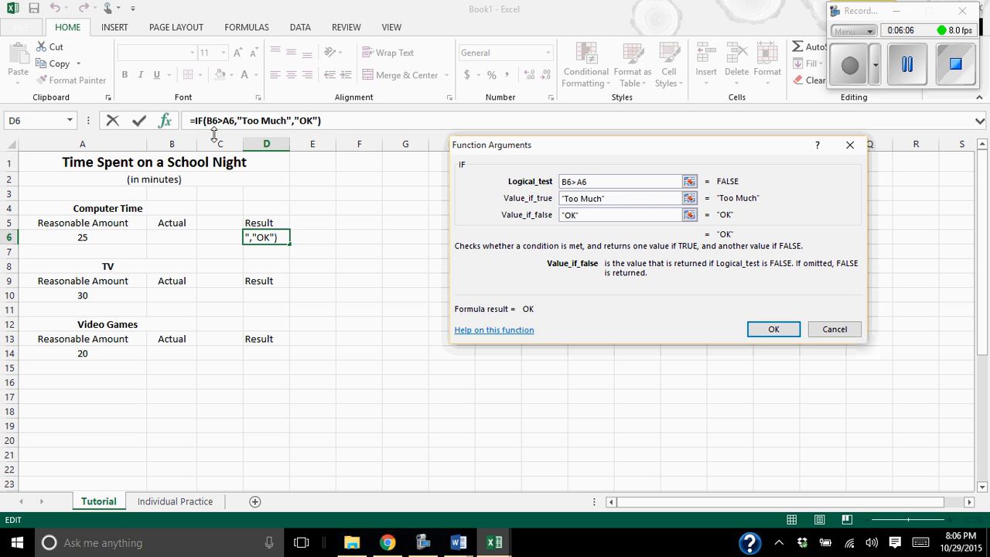
left_click_drag(325, 121, 192, 124)
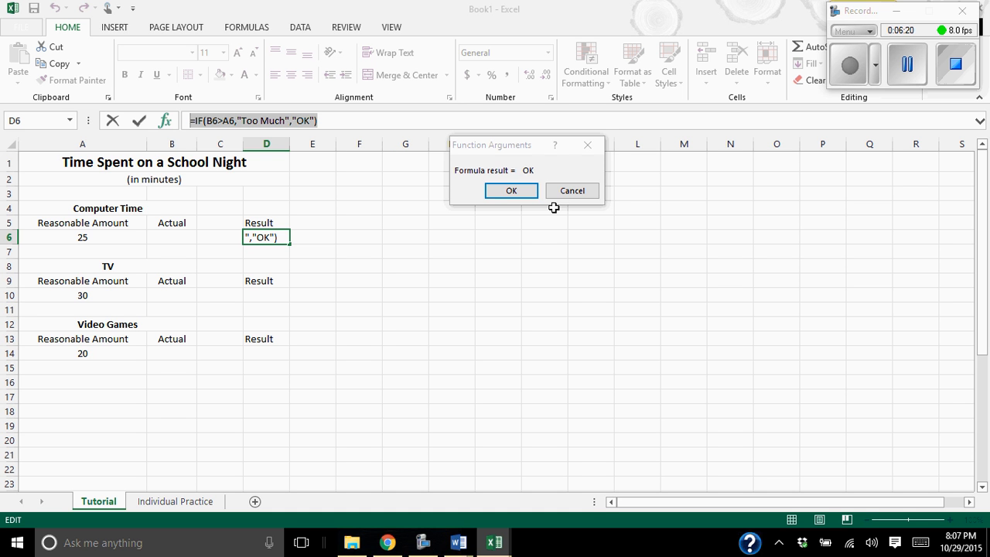
Confirm the IF formula in D6 and enter 35 as the Computer Time actual amount in B6
left_click(513, 191)
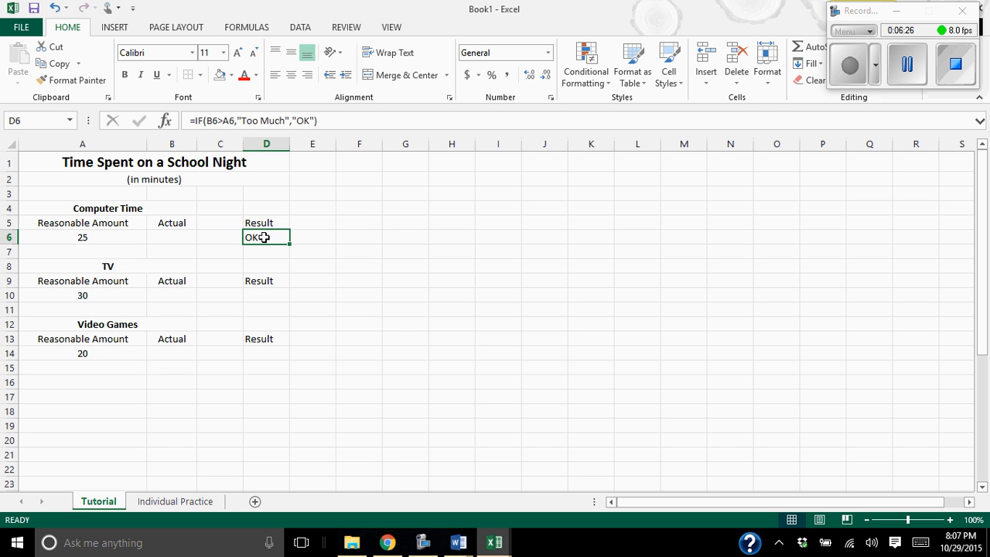
left_click(178, 235)
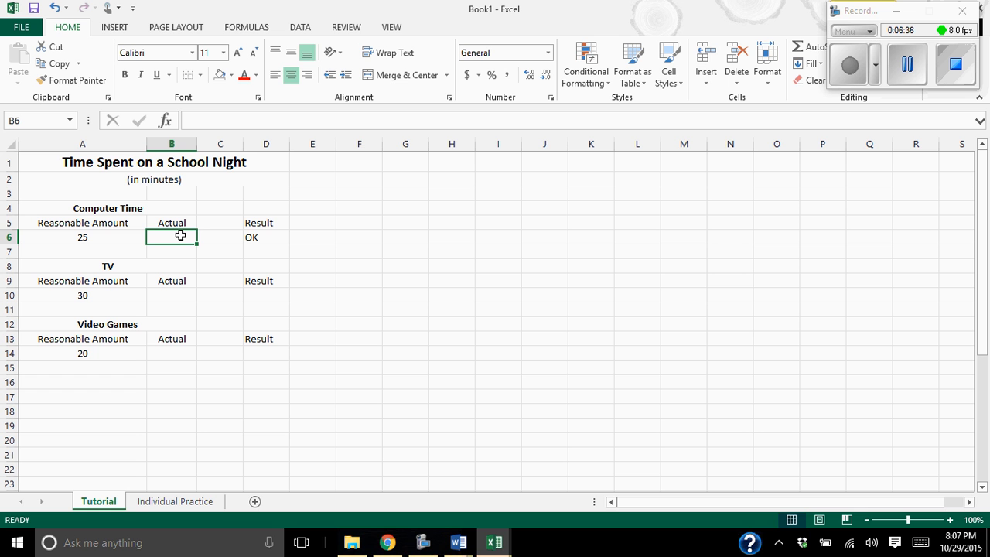
type("35")
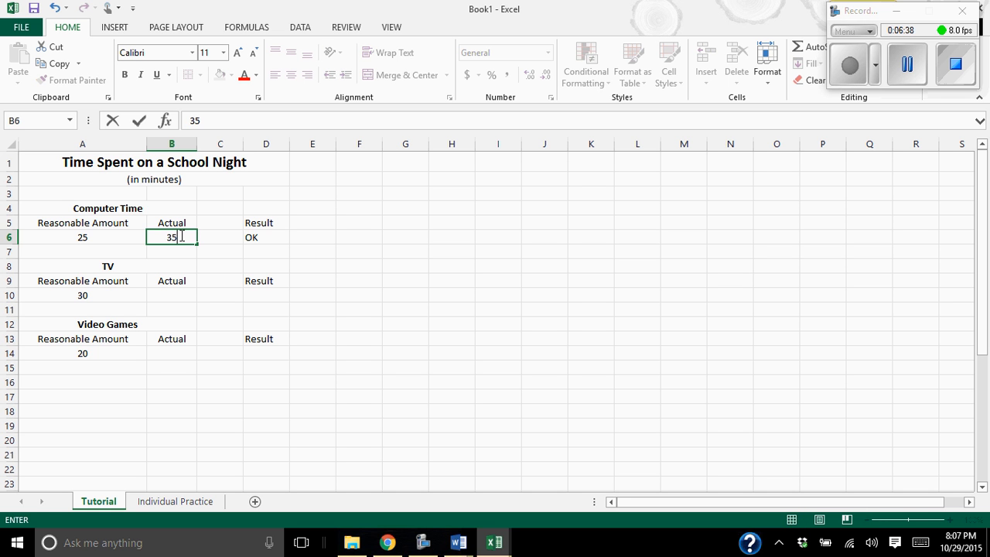
key("Return")
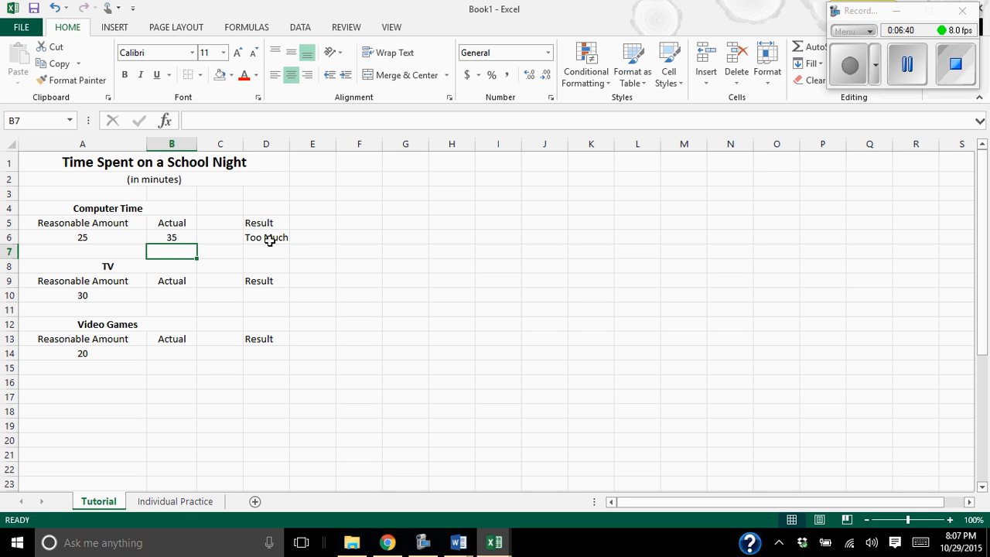
Set the Computer Time actual amount in B6 to 15
left_click(179, 239)
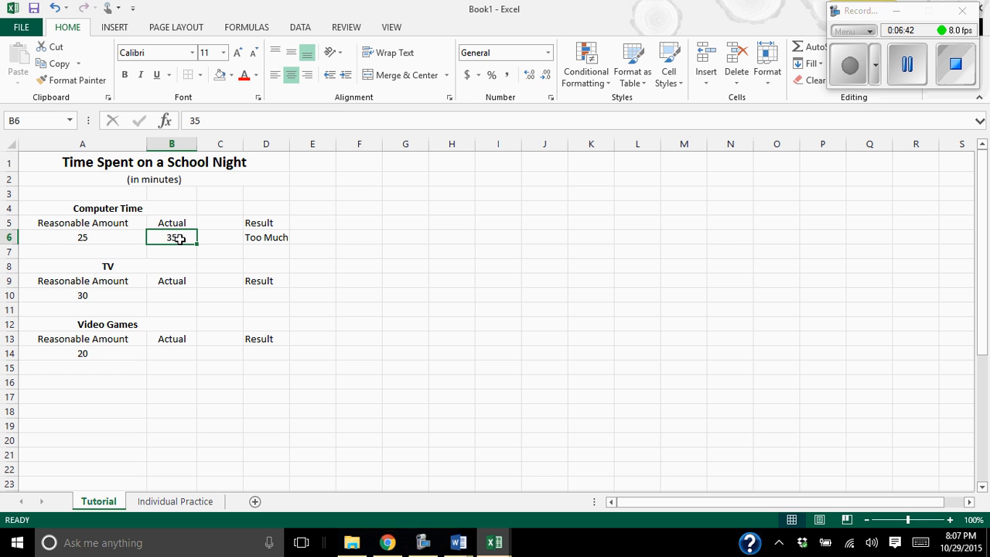
type("15")
left_click(180, 254)
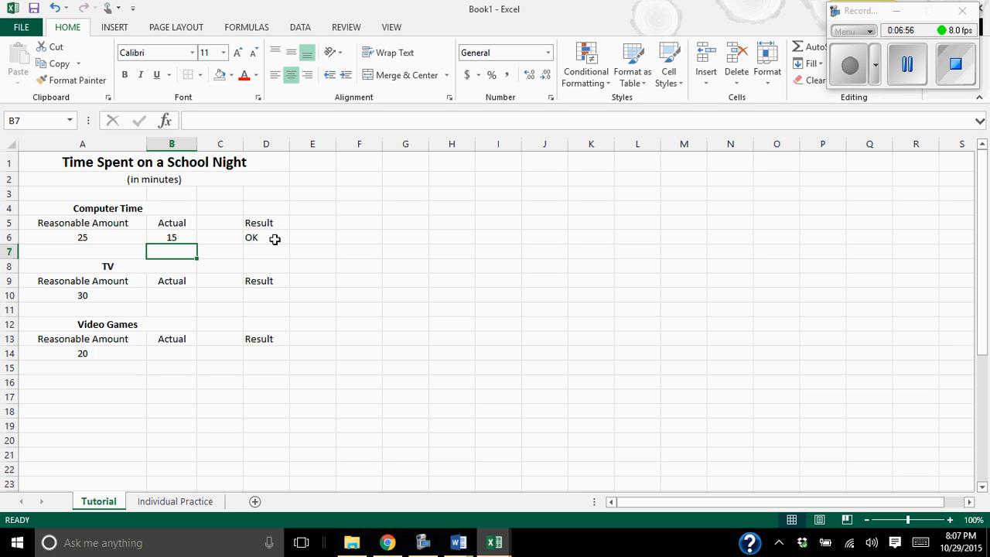
Insert an IF function in the TV result cell D10 with the logical test B10>A10
left_click(268, 297)
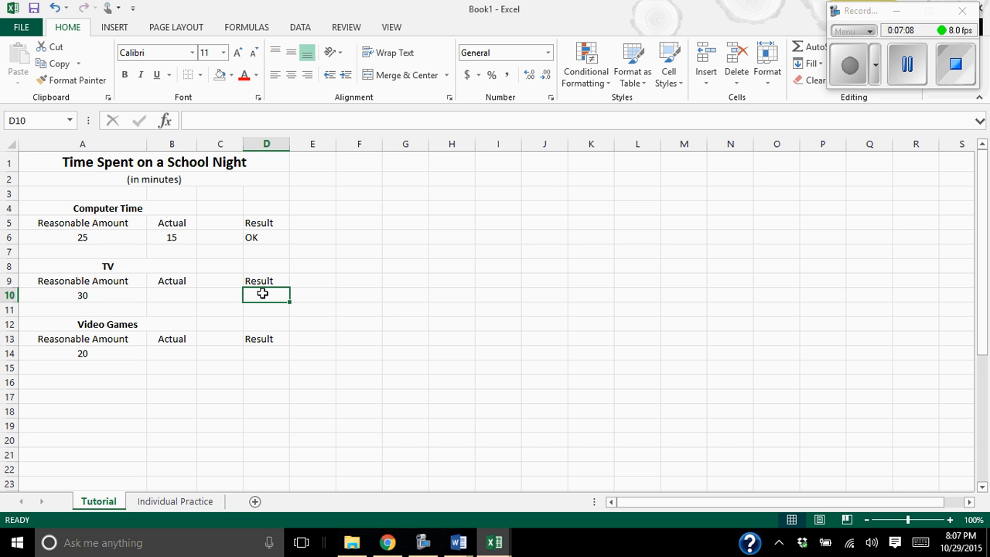
left_click(165, 121)
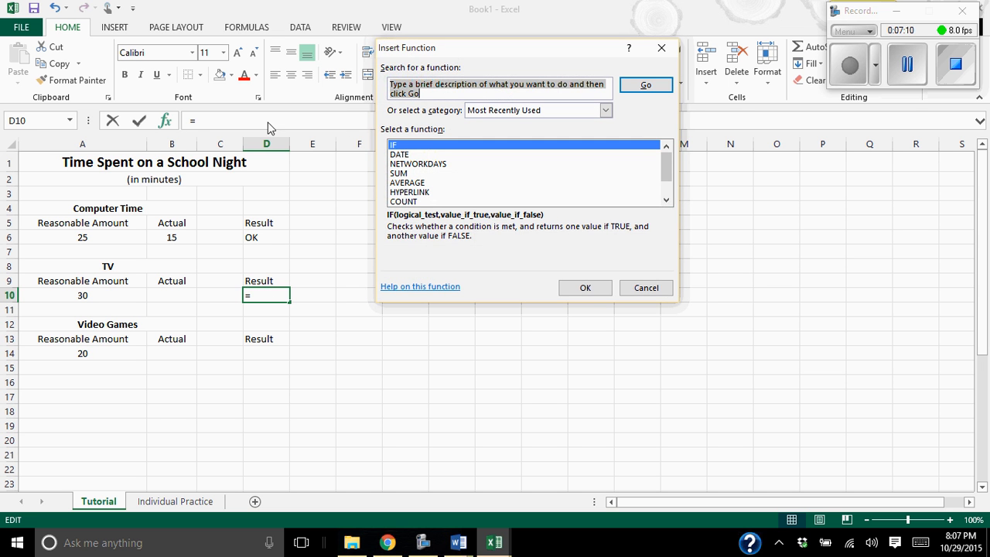
left_click(592, 291)
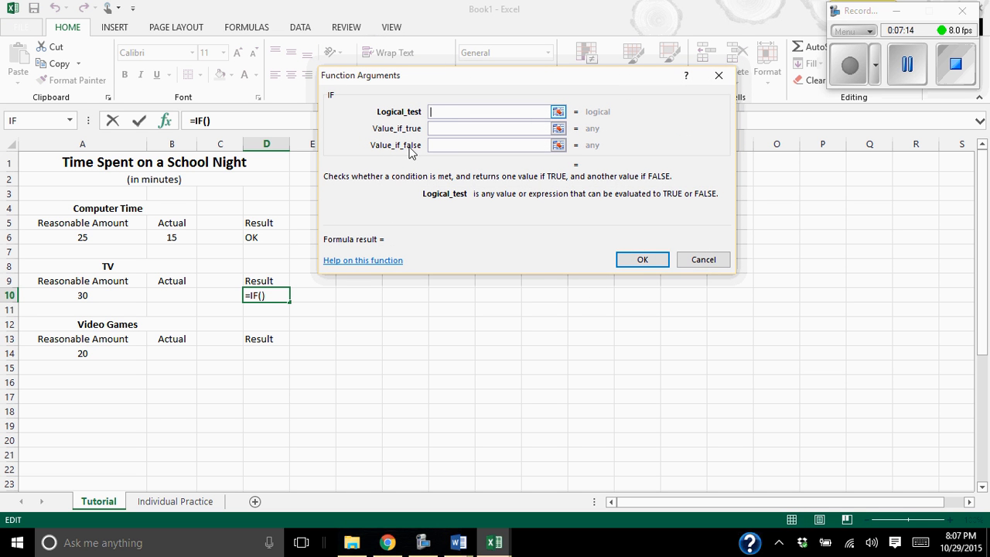
left_click(167, 300)
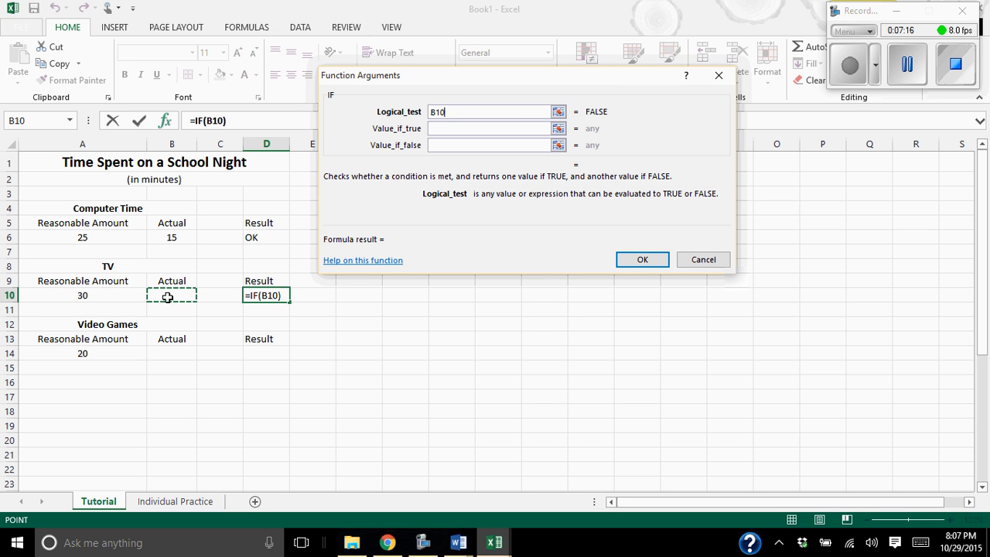
type(">")
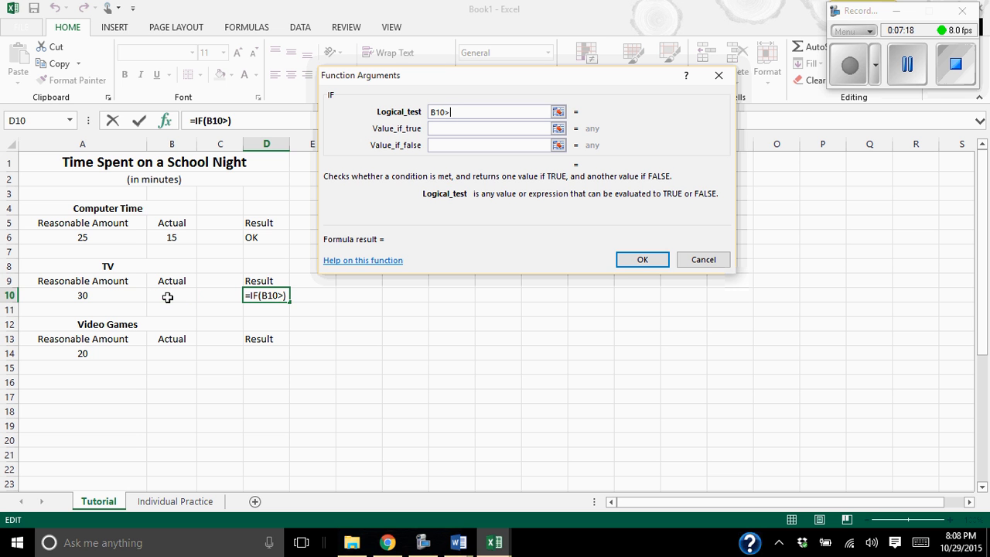
left_click(97, 300)
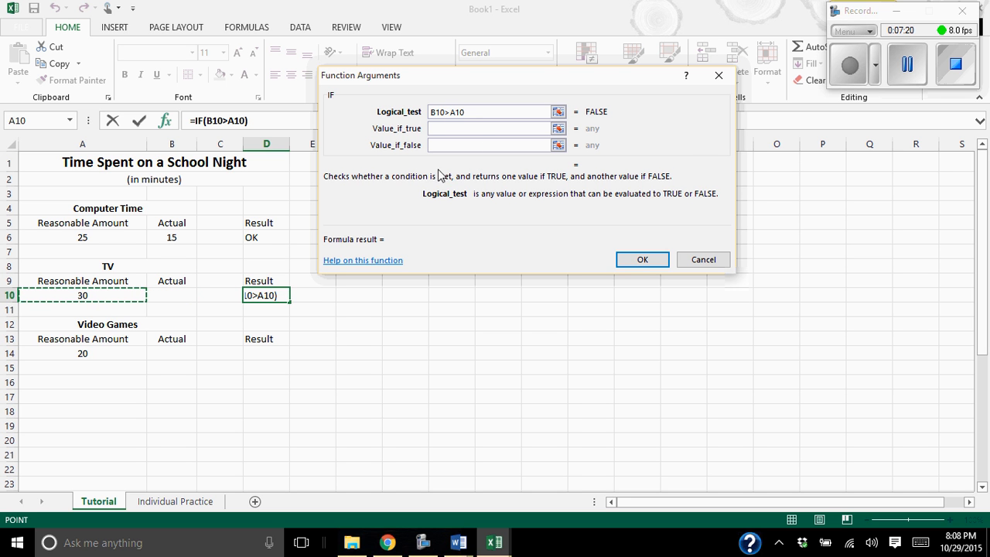
Set the value if true of the TV result's IF function to "Too Much" in quotation marks
left_click(469, 129)
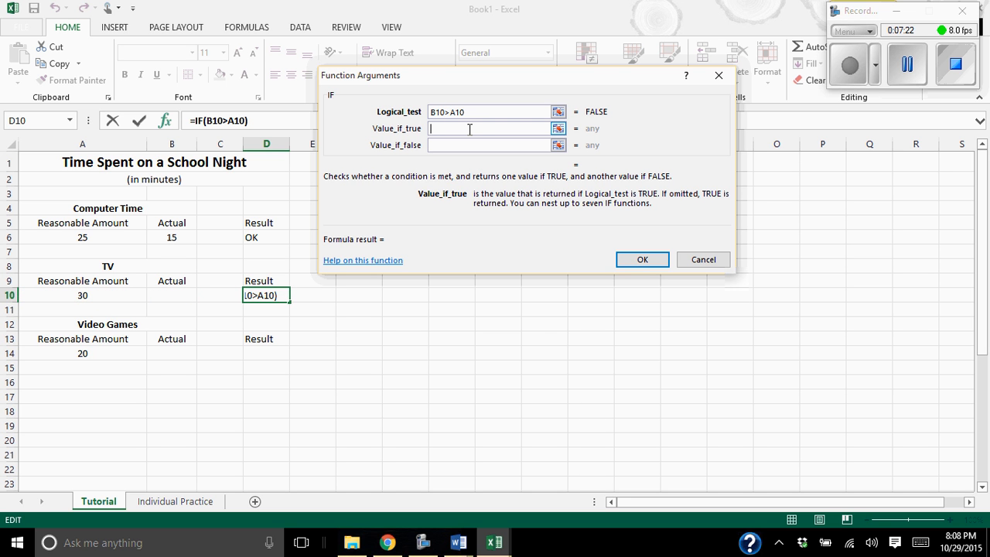
type(":Too")
key("BackSpace")
key("BackSpace")
key("BackSpace")
key("BackSpace")
type("\"Too")
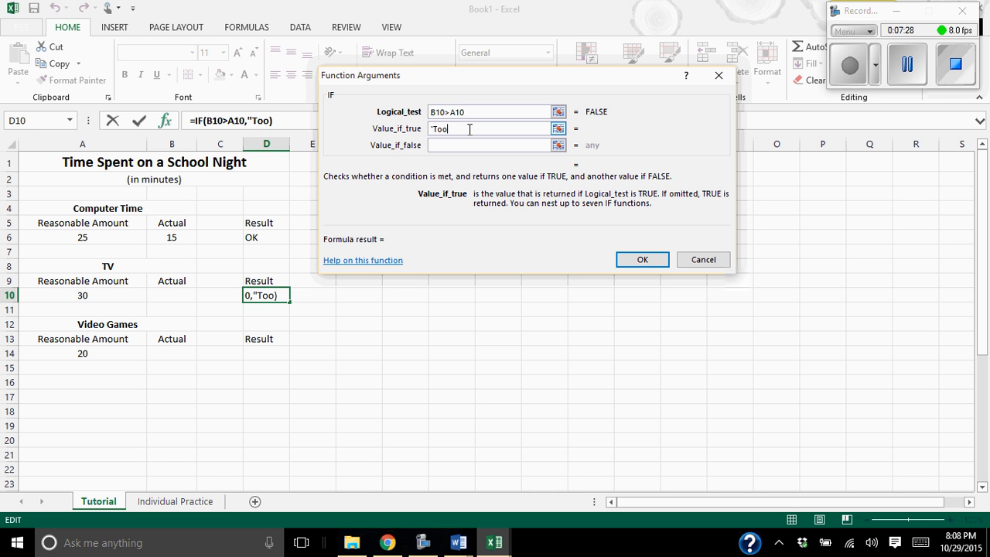
type(" Much")
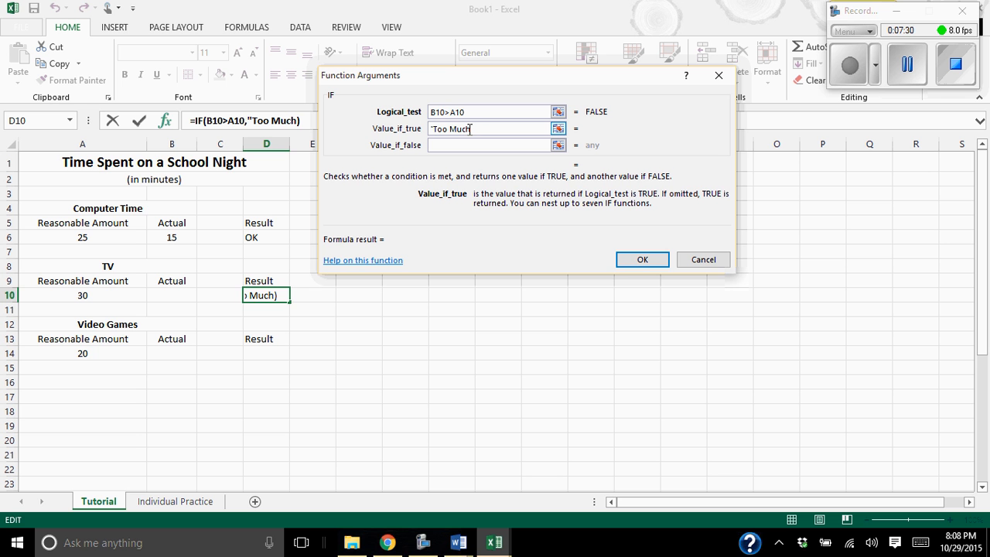
type("\"")
Set the value if false to "OK" in quotation marks and confirm the TV result's IF function
key("Tab")
type("\"")
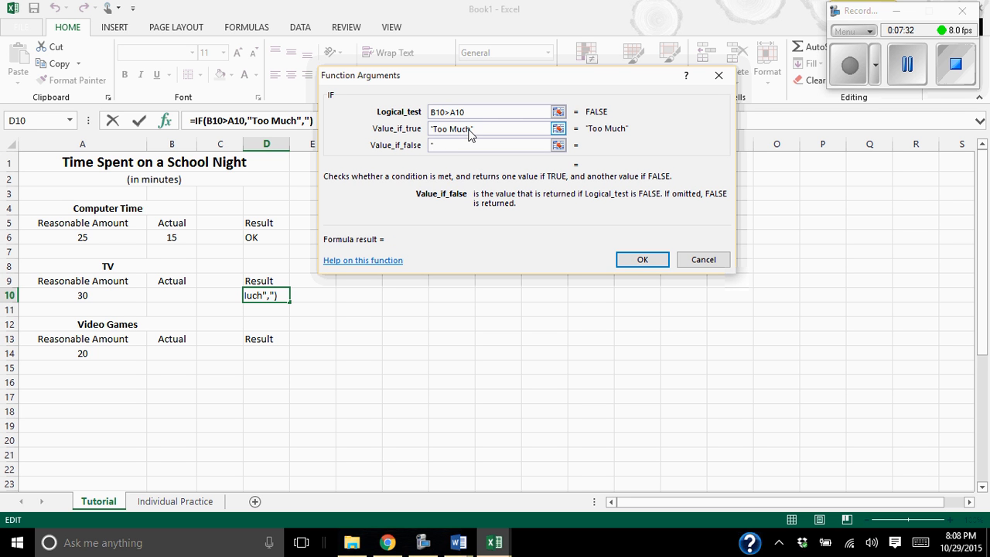
type("OK\"")
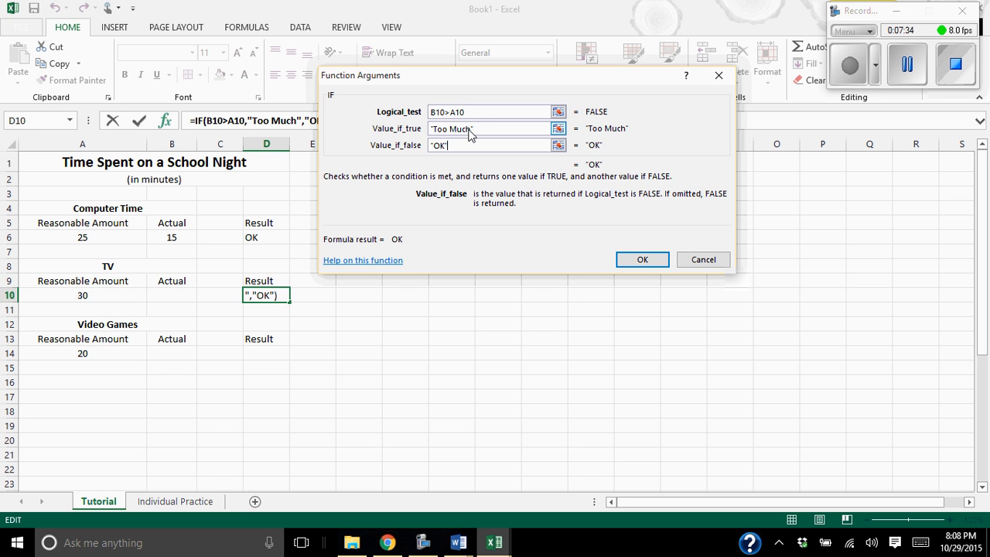
left_click(641, 260)
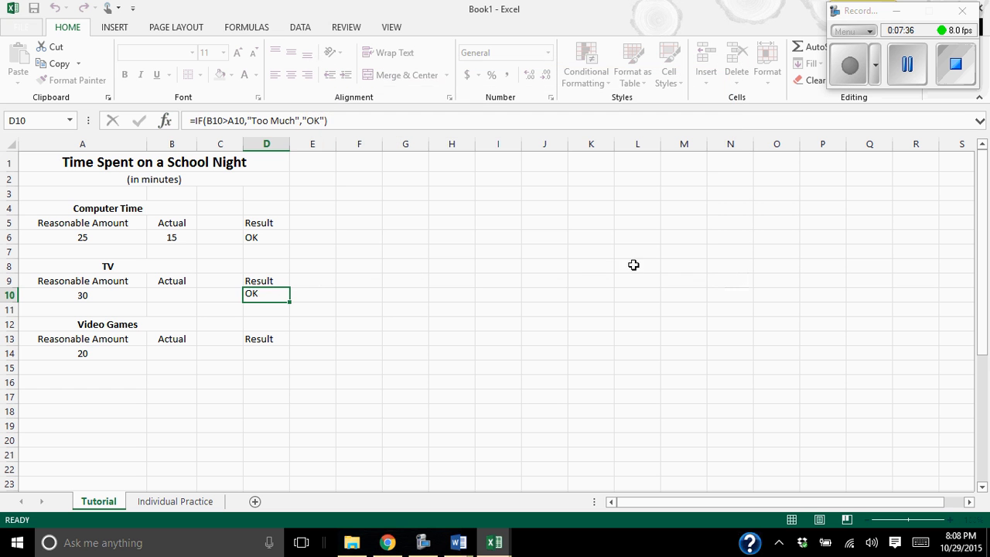
Enter 45 as the TV actual amount in B10
left_click(176, 300)
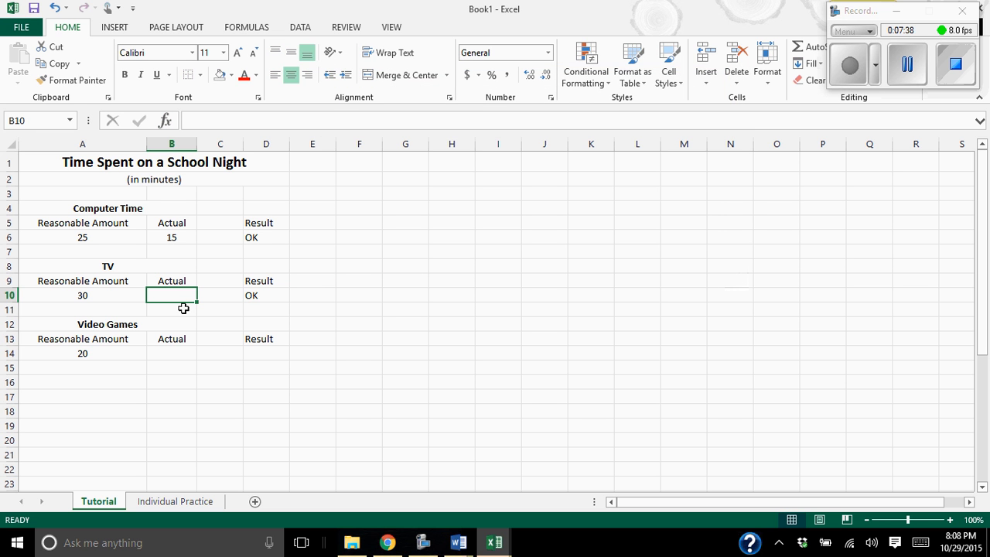
type("45")
left_click(180, 353)
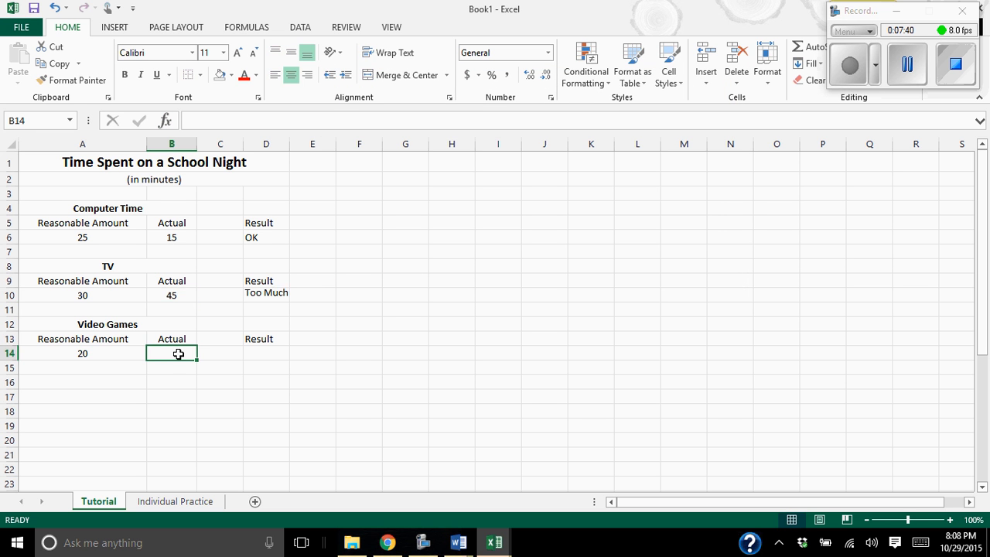
Insert an IF function in the Video Games result cell D14 with the logical test B14>A14
left_click(266, 358)
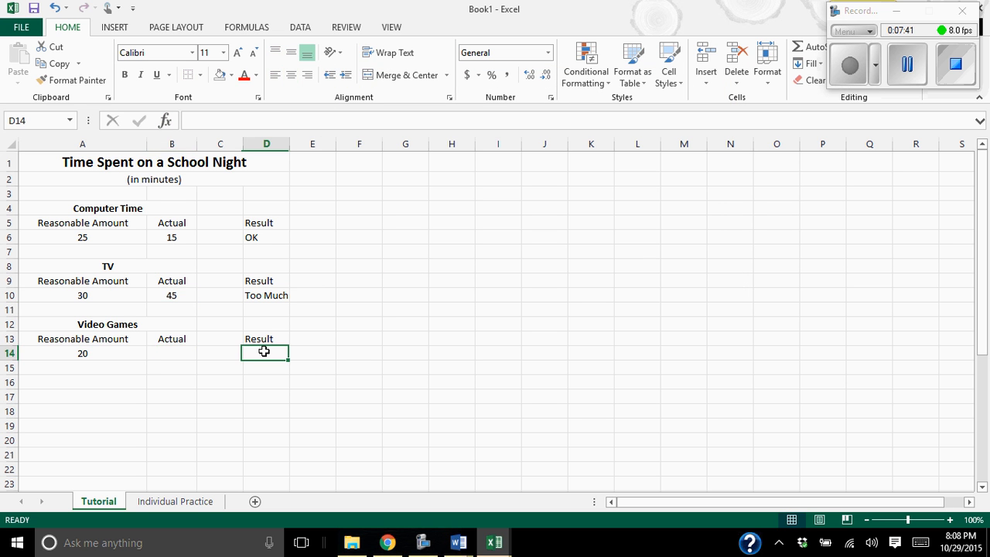
left_click(164, 122)
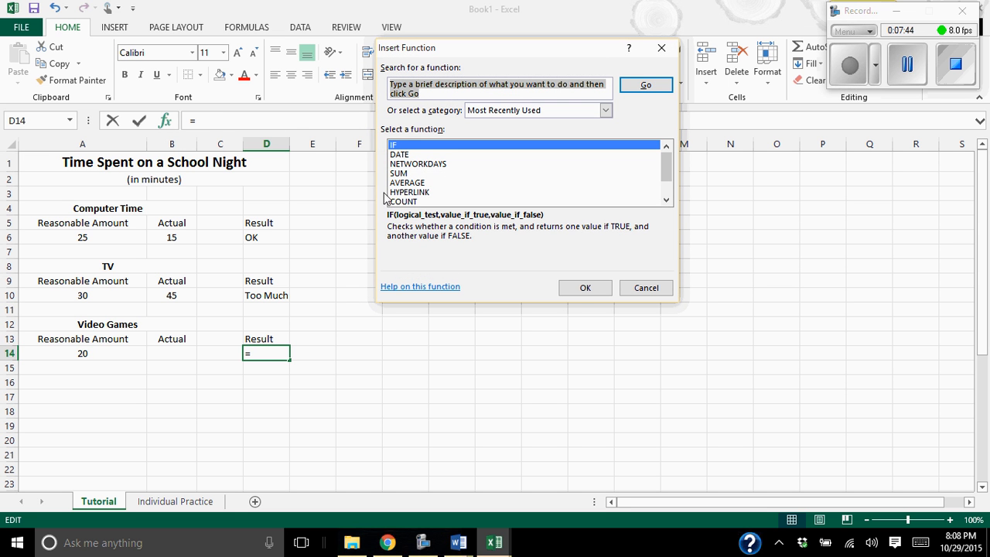
left_click(583, 286)
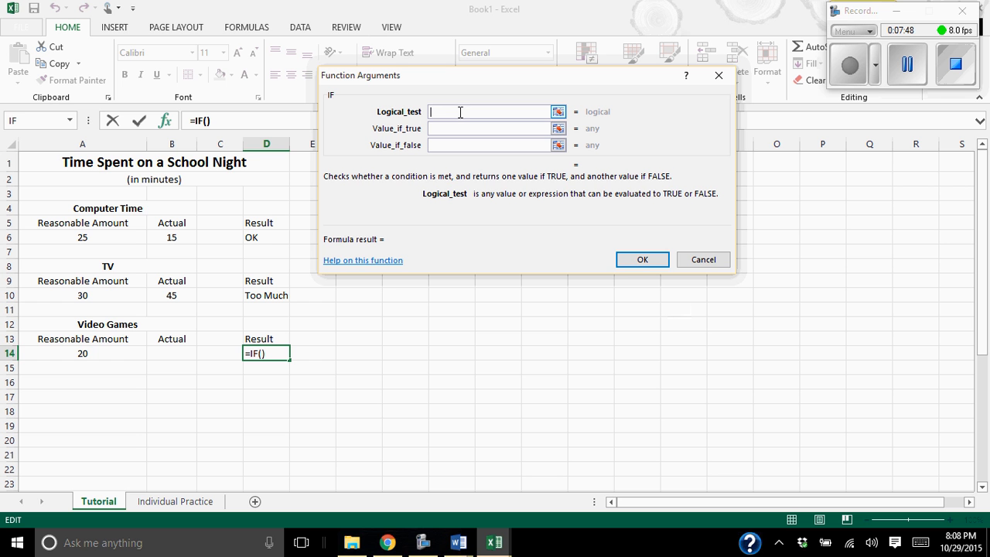
left_click(169, 352)
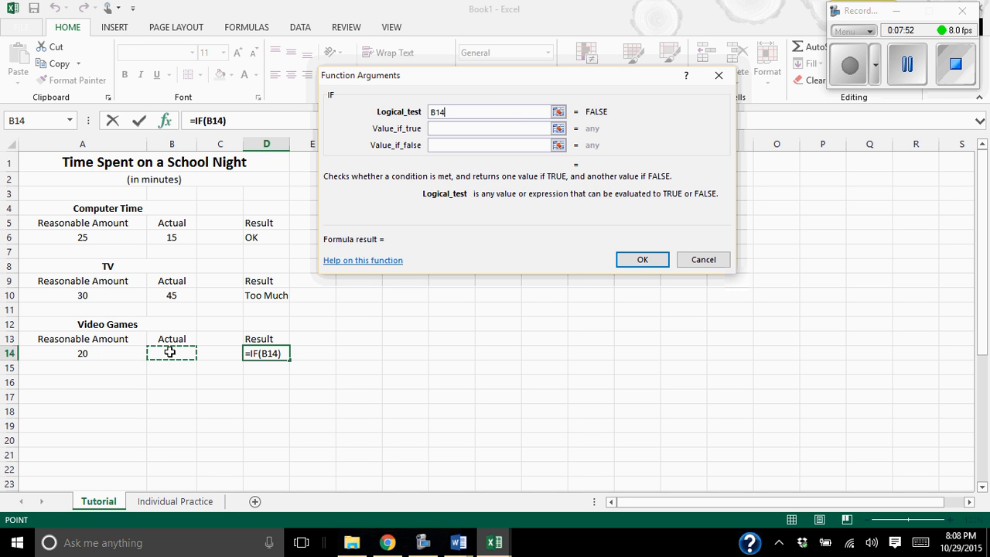
type(">")
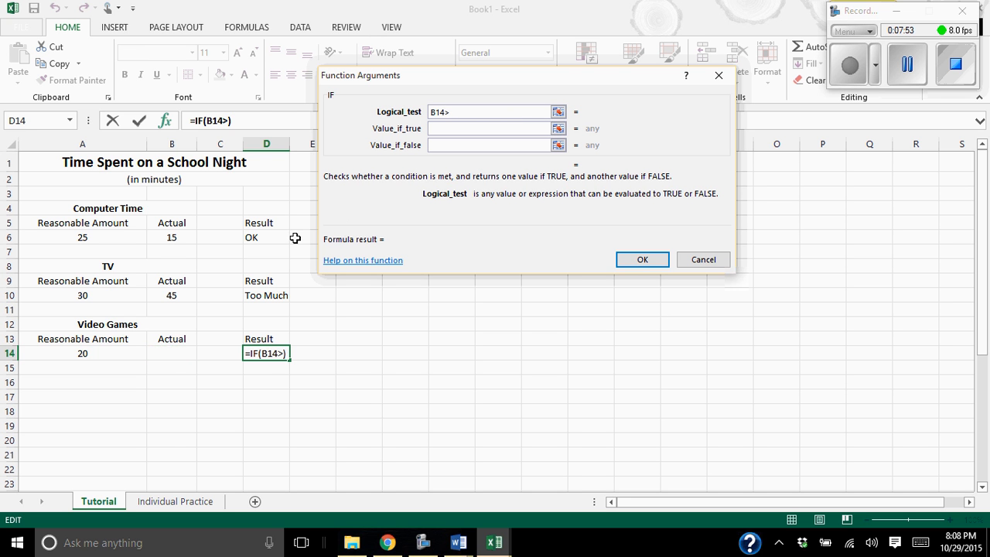
left_click(114, 353)
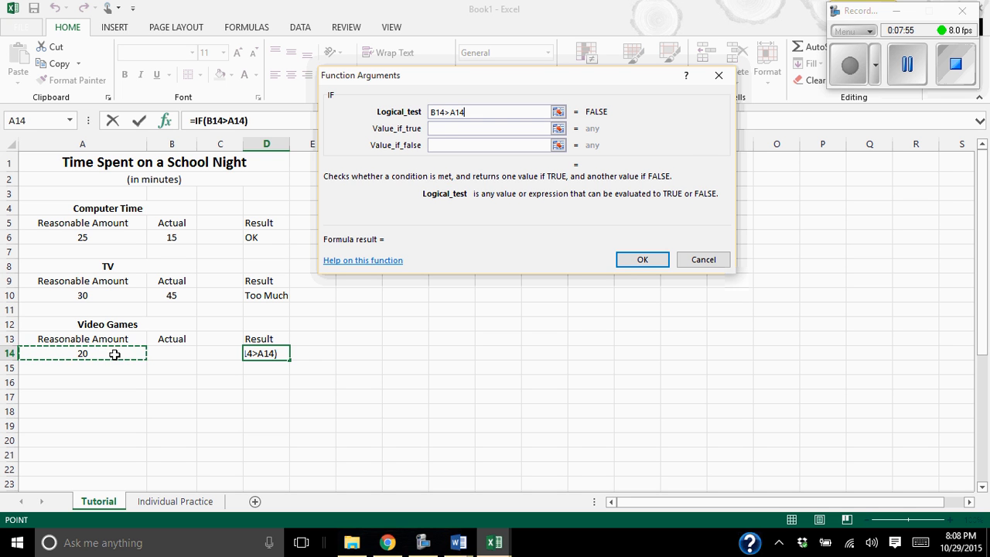
Set the value if true of the Video Games result's IF function to "TOO Much" in quotation marks
left_click(449, 129)
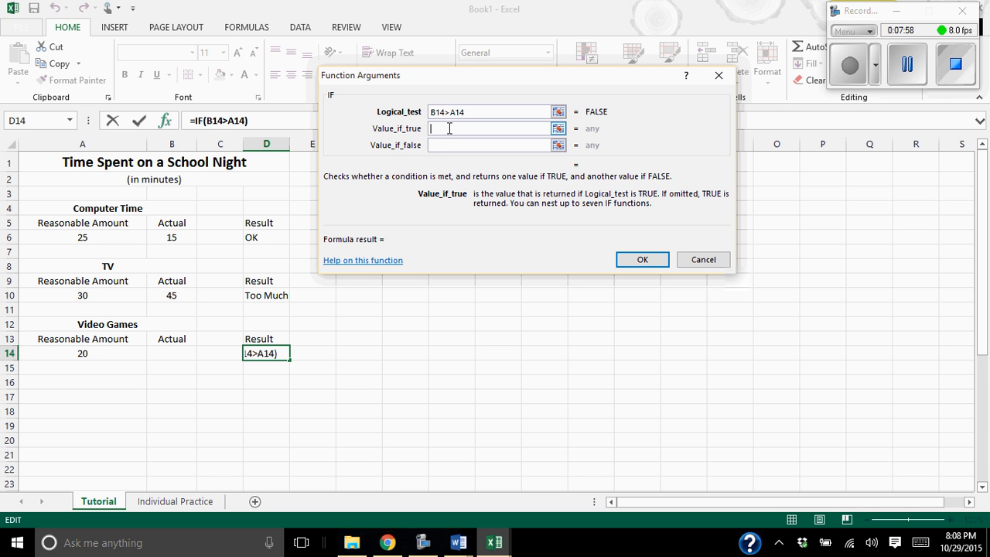
type("\"TOO Mcuh")
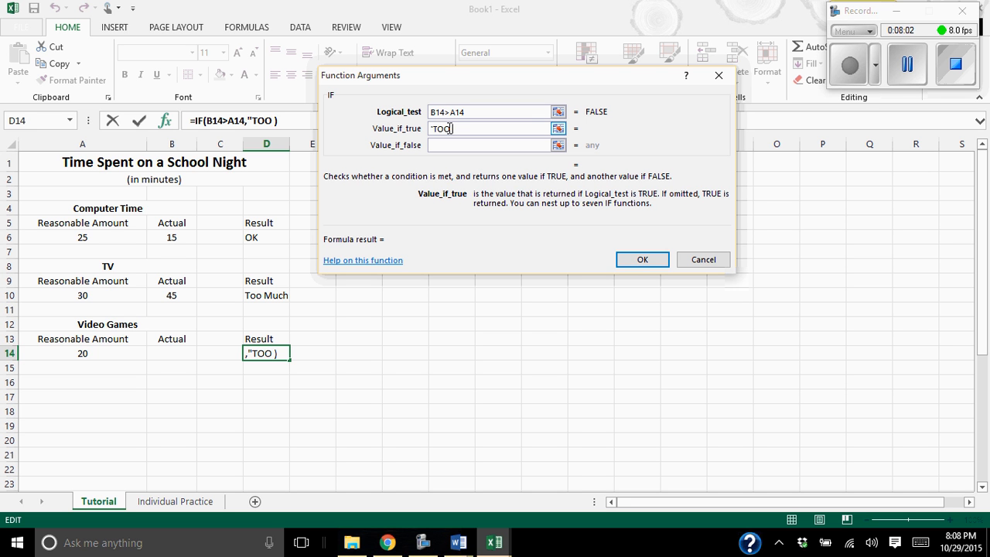
key("BackSpace")
key("BackSpace")
type("uch\"")
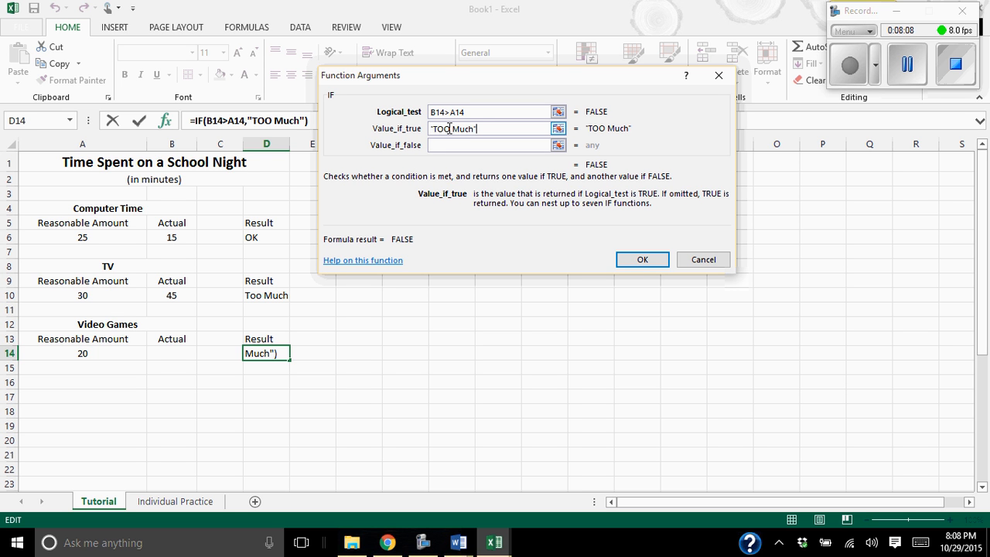
Set the value if false to "OK" in quotation marks and confirm the Video Games result's IF function
key("Tab")
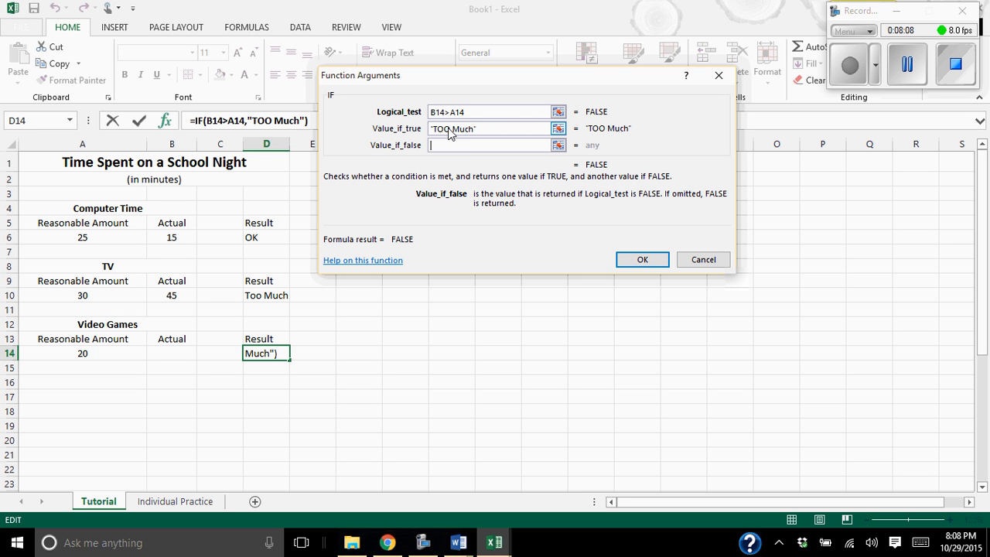
type("\"O")
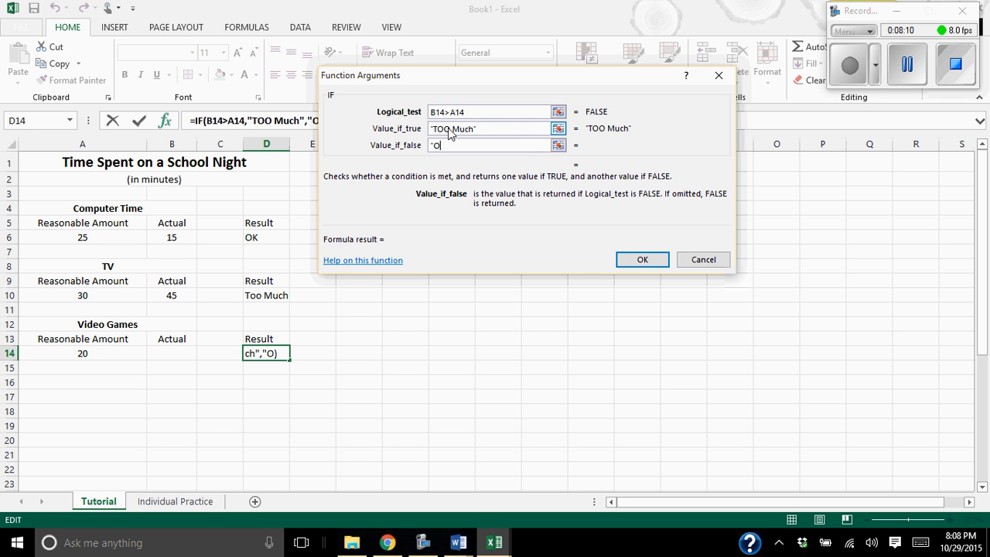
type("K\"")
left_click(642, 260)
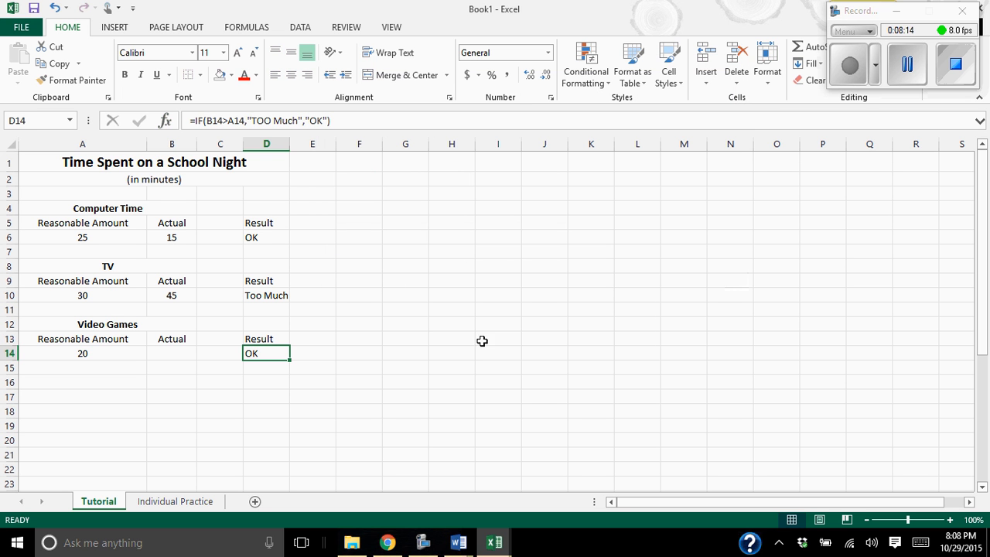
Enter 15 as the Video Games actual amount in B14
left_click(175, 354)
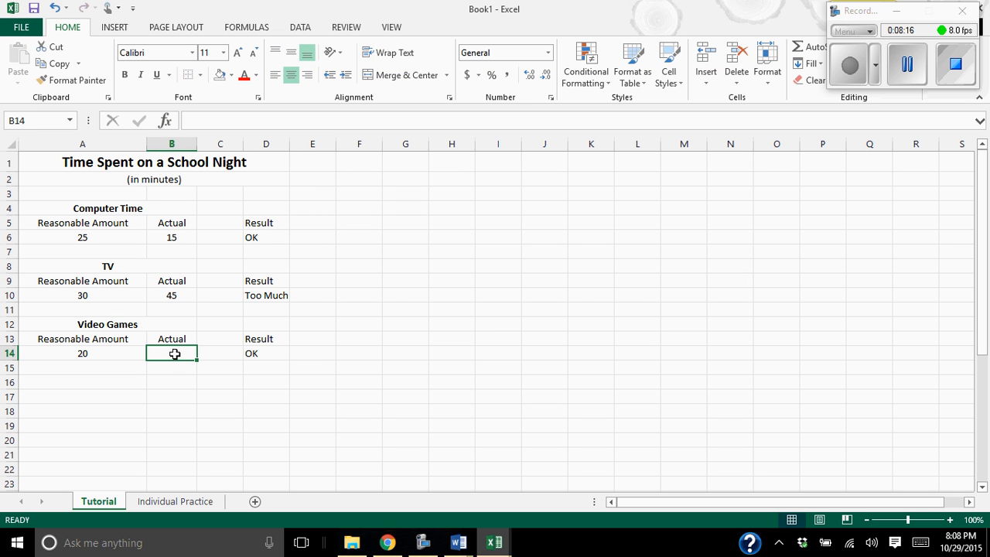
type("15")
left_click(172, 393)
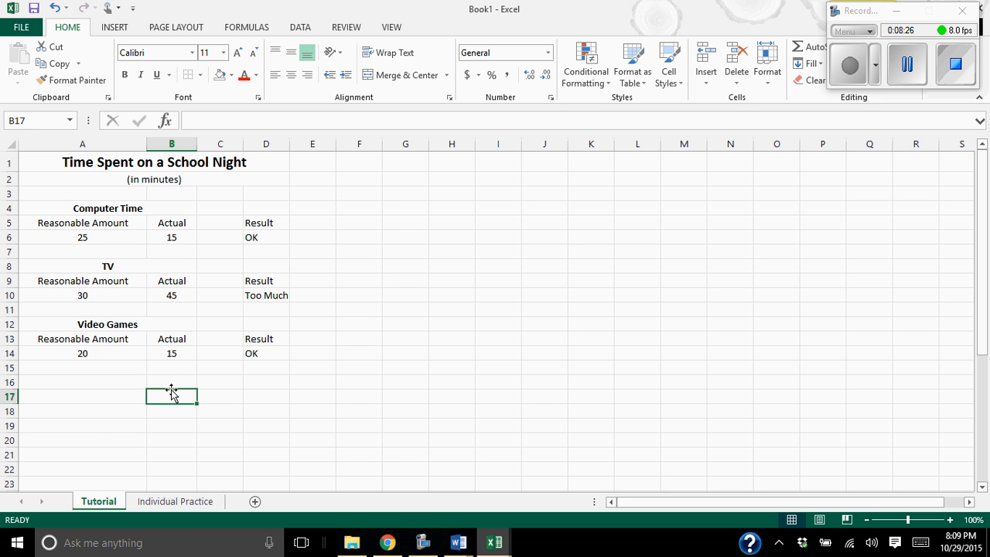
Rename the Tutorial sheet as School Night
right_click(97, 501)
left_click(139, 362)
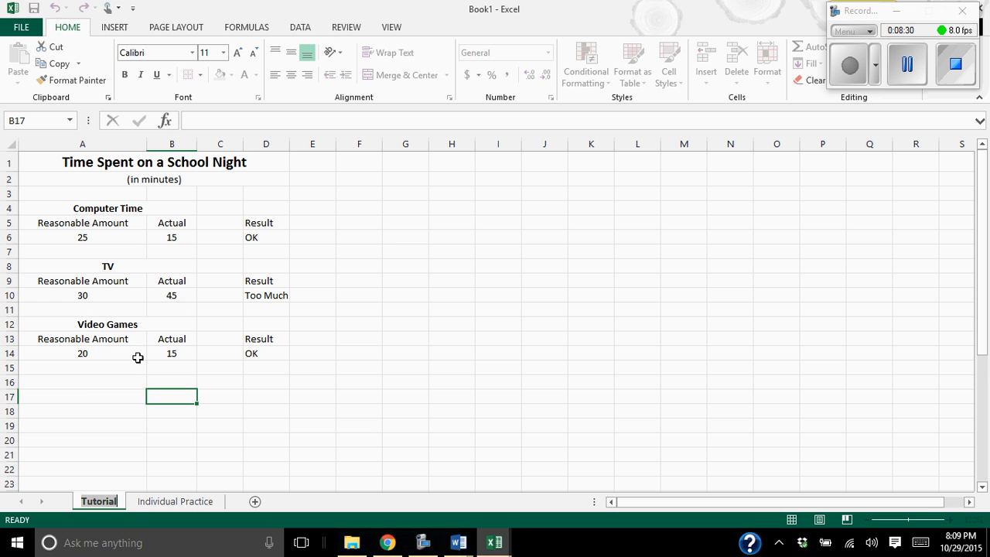
type("Sch")
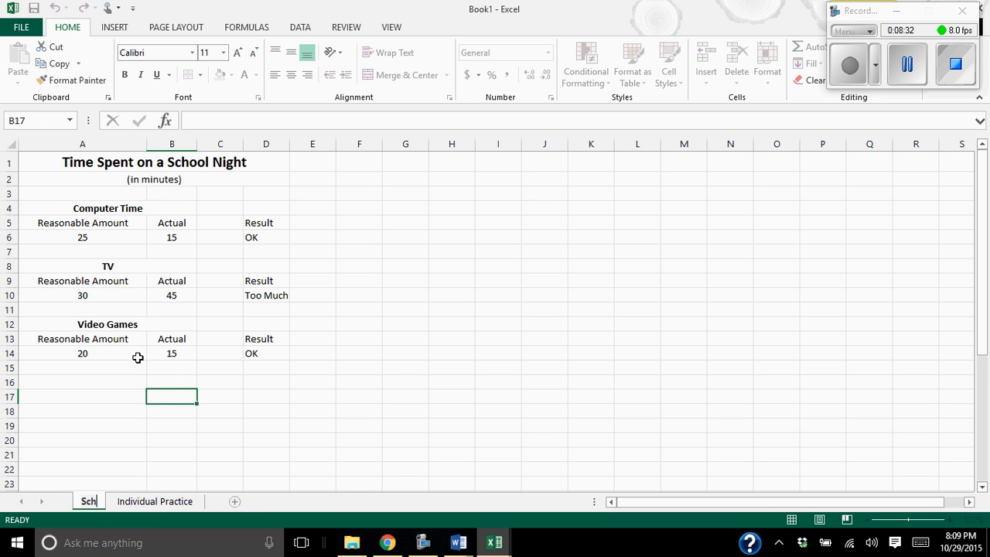
type("ool Night")
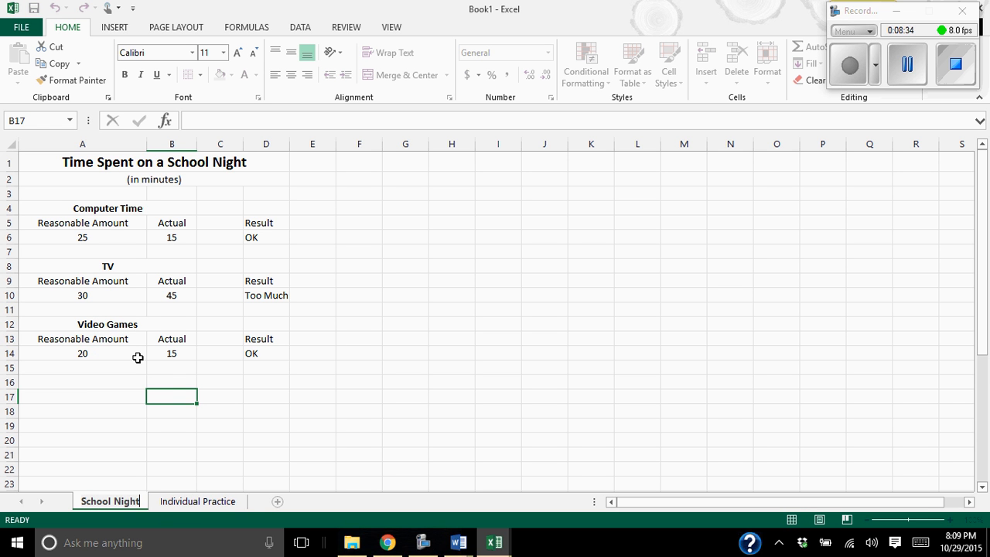
Try to rename the Individual Practice sheet as Budget
right_click(176, 504)
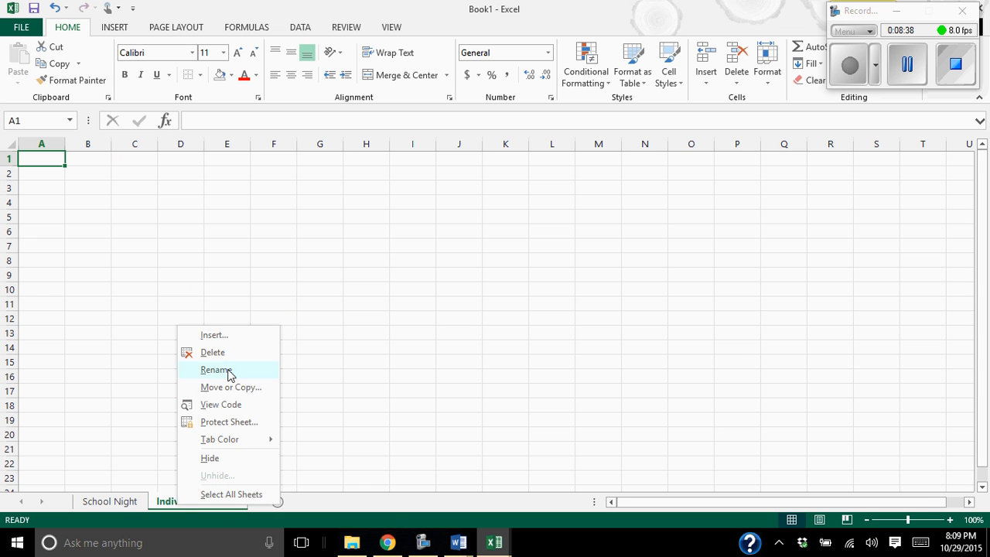
left_click(225, 371)
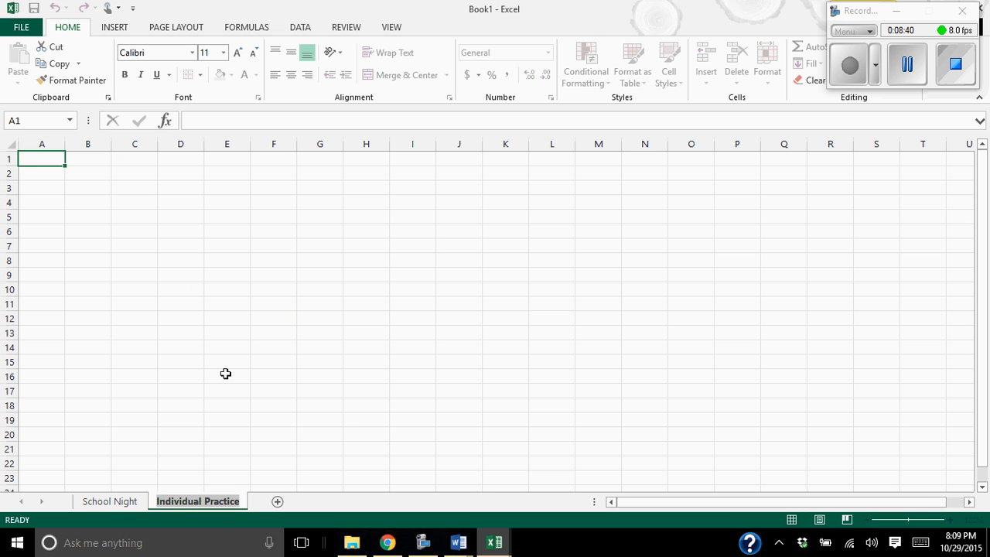
type("B")
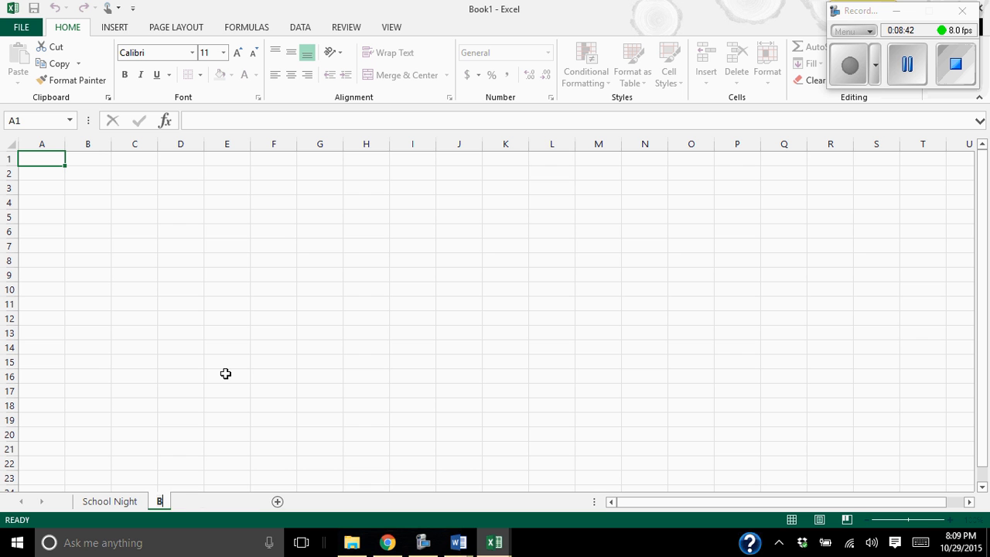
type("udget")
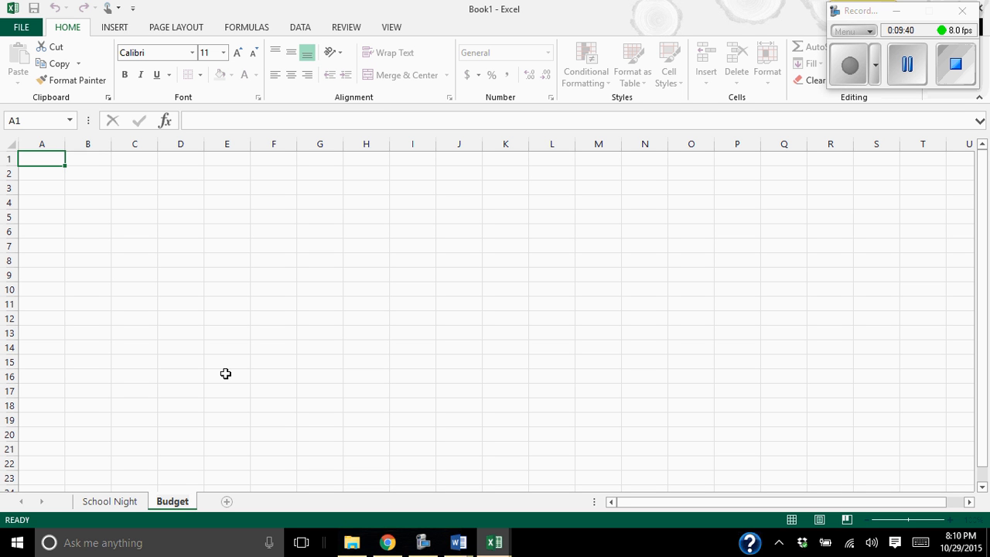
Switch to the Excel 8 instructions in Word and read the yearly budget criteria, from the budget title through the categories and column headings
left_click(905, 65)
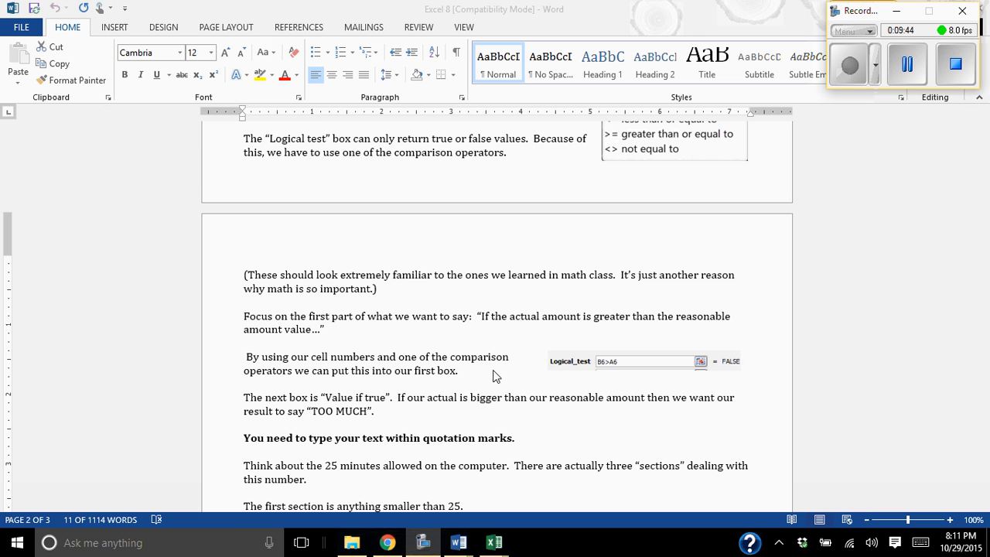
scroll(495, 375, "down", 15)
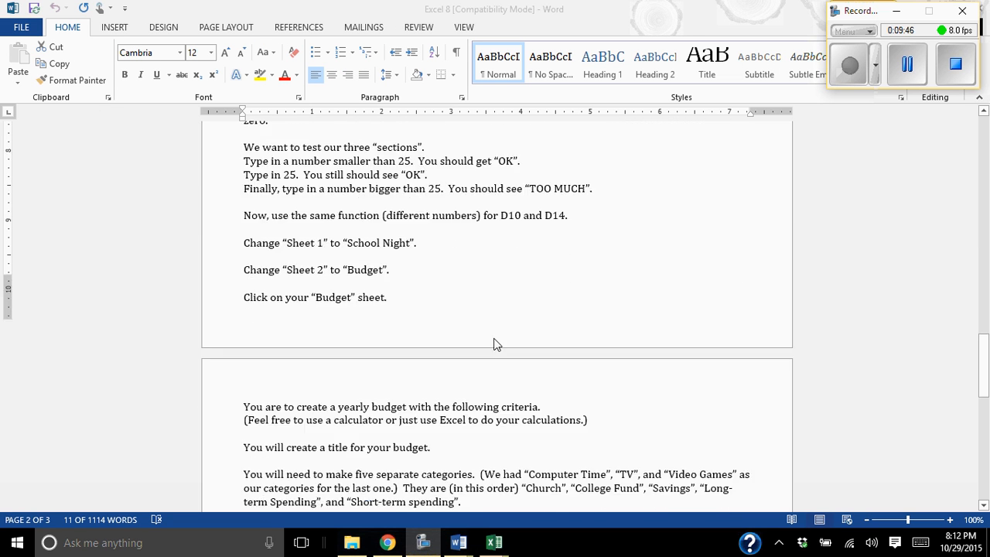
scroll(495, 344, "down", 6)
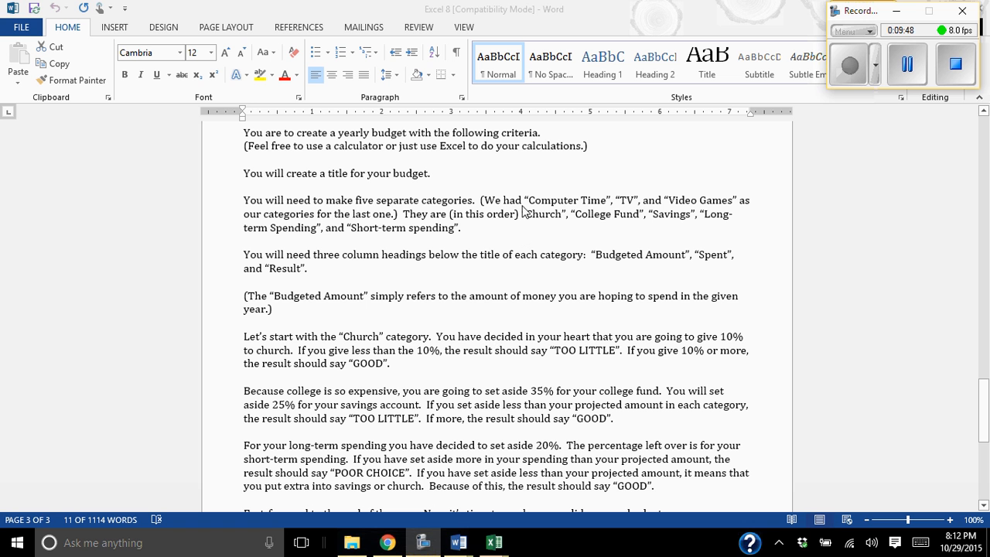
left_click(432, 173)
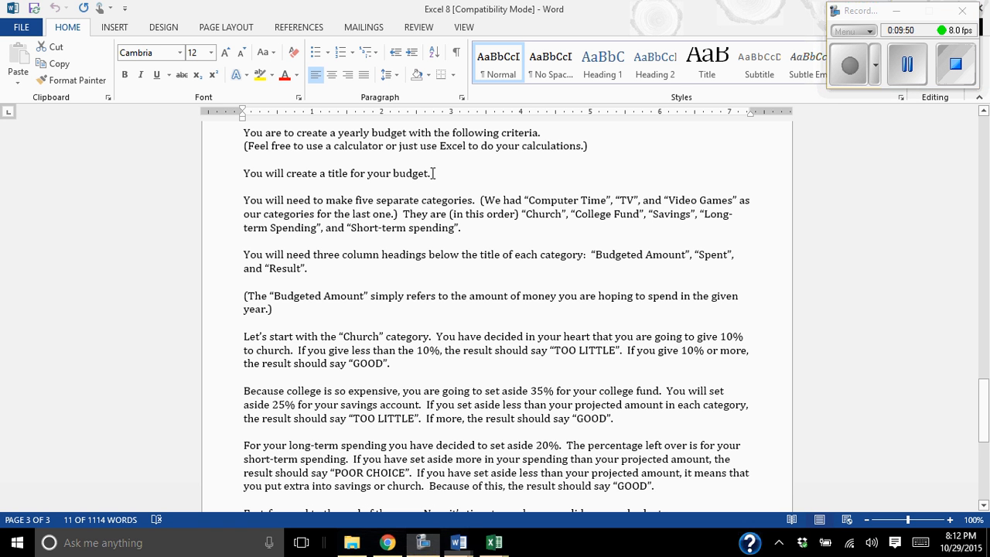
left_click_drag(427, 173, 196, 175)
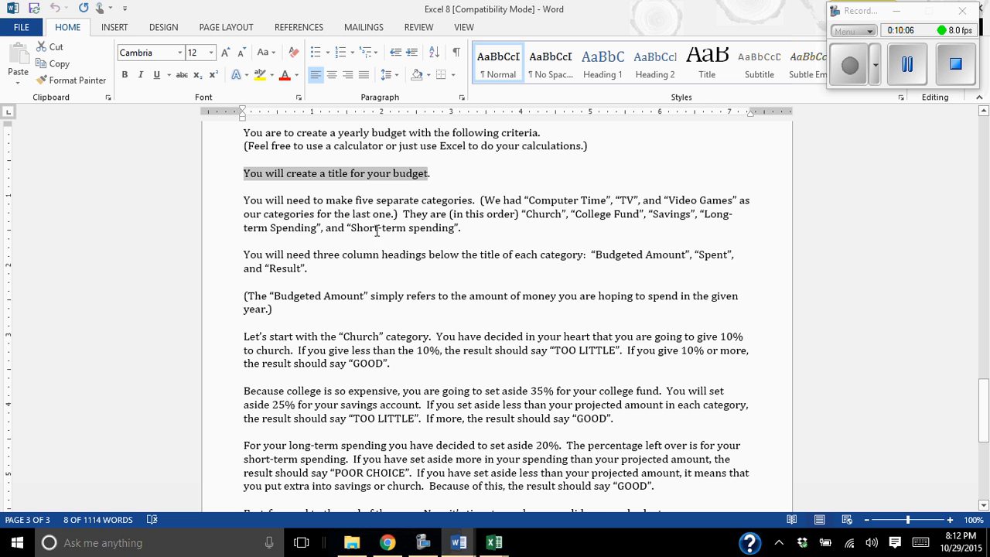
scroll(576, 238, "down", 1)
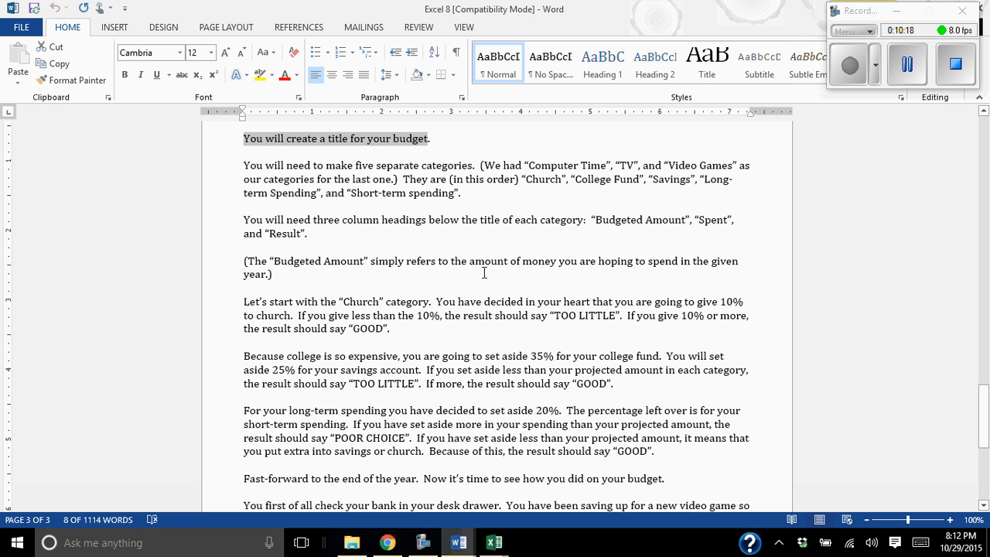
scroll(484, 272, "down", 4)
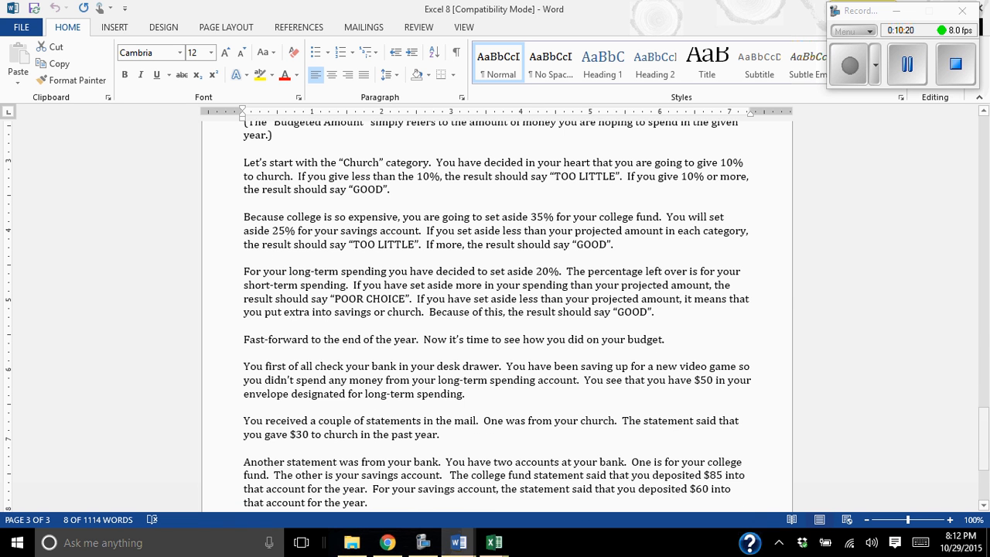
Switch to the Excel 8 workbook in Excel and look over the layout of its School Night sheet
mouse_move(499, 548)
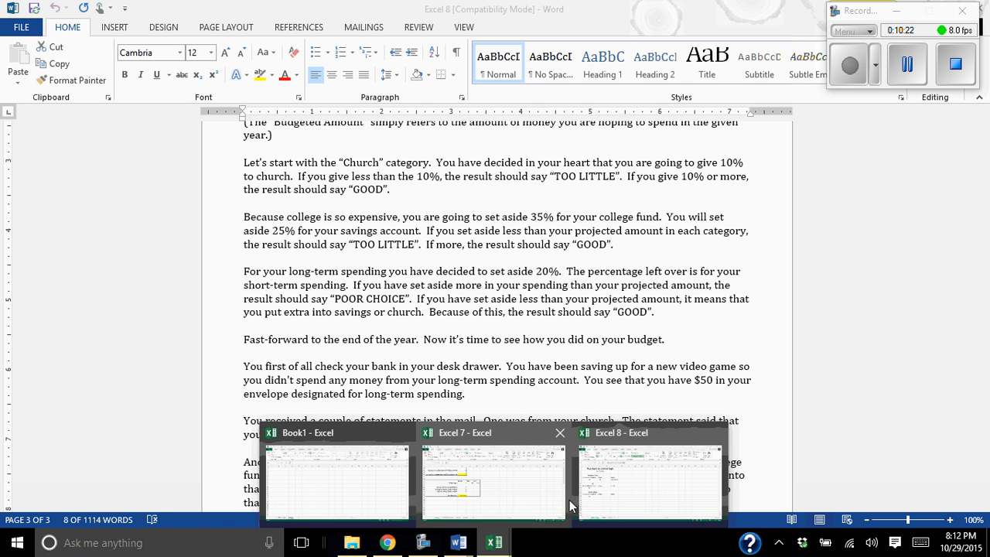
left_click(628, 504)
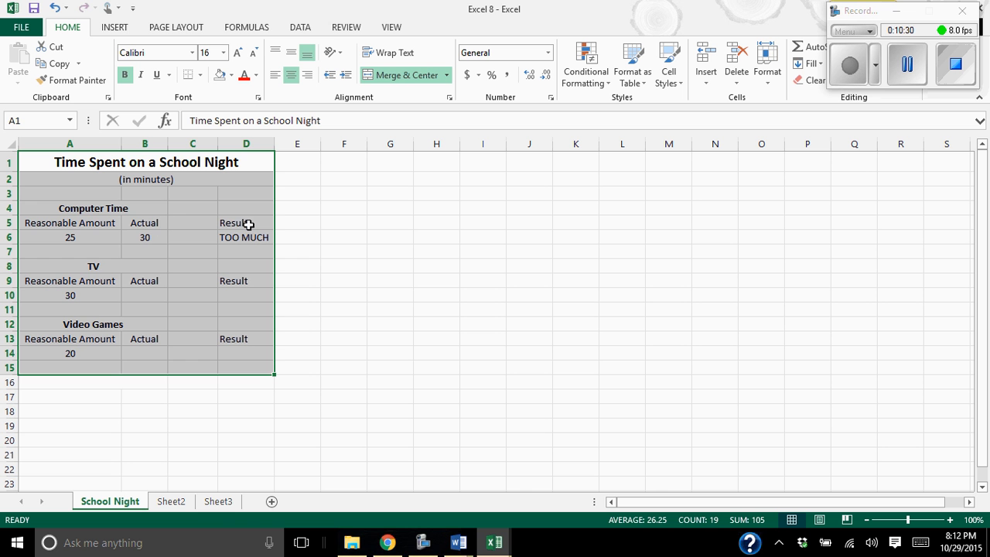
left_click(495, 542)
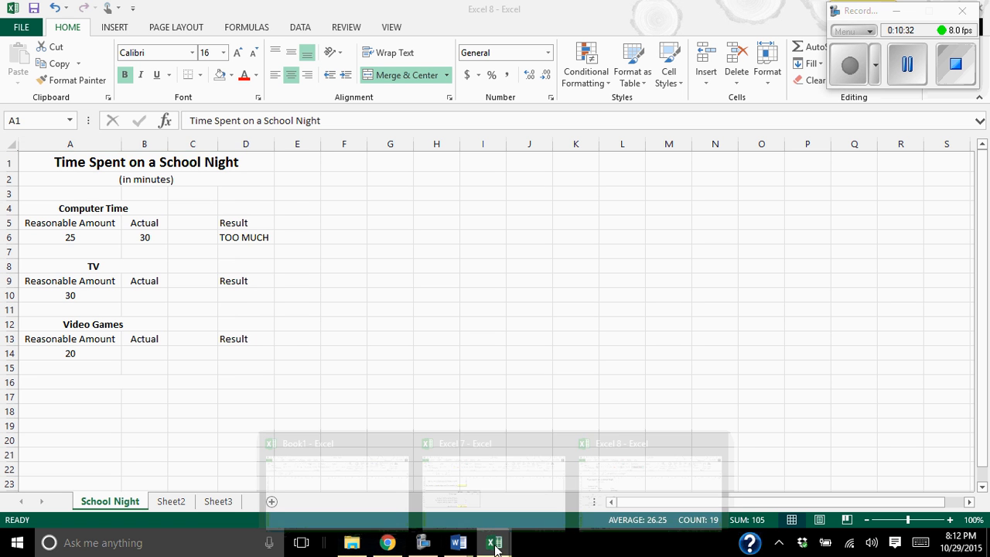
Return to the Excel 8 instructions in Word and review the result wording for each budget category and the end-of-year amounts
mouse_move(457, 542)
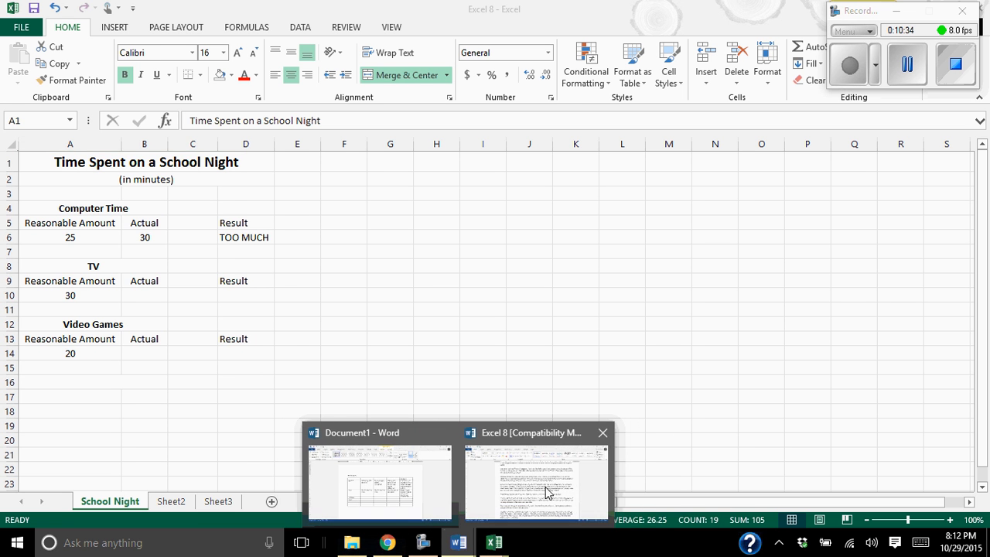
left_click(546, 490)
scroll(551, 251, "up", 2)
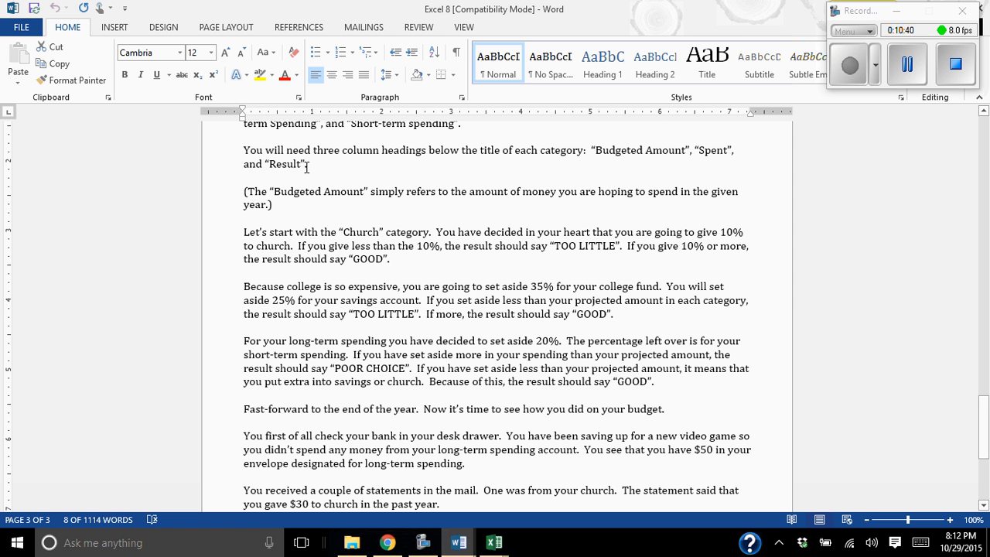
double_click(439, 246)
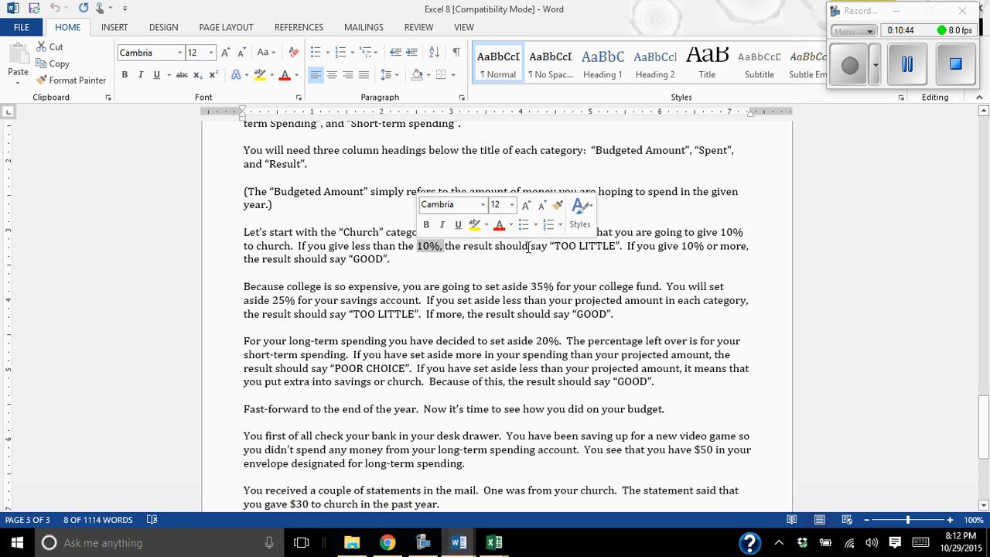
left_click(574, 247)
left_click_drag(574, 247, 609, 248)
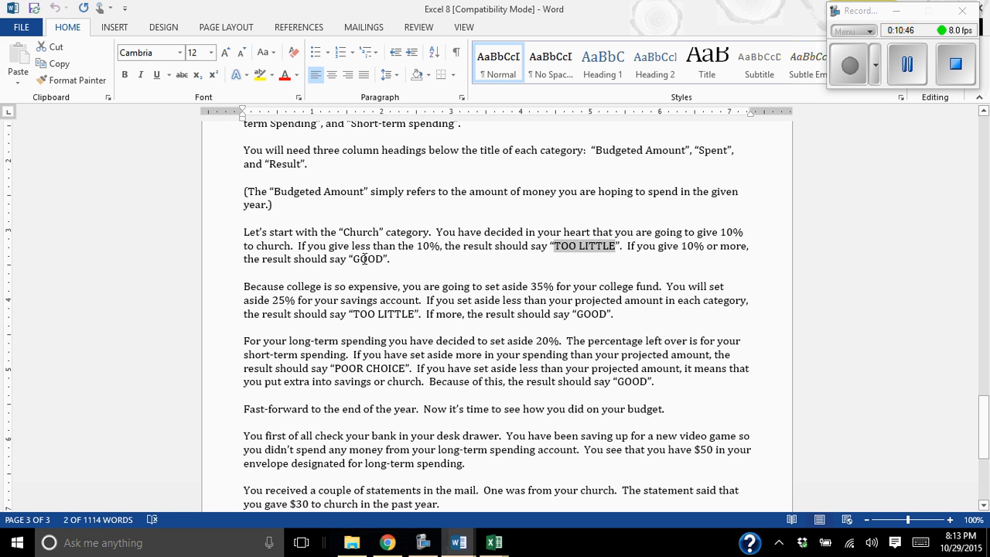
left_click_drag(357, 259, 385, 259)
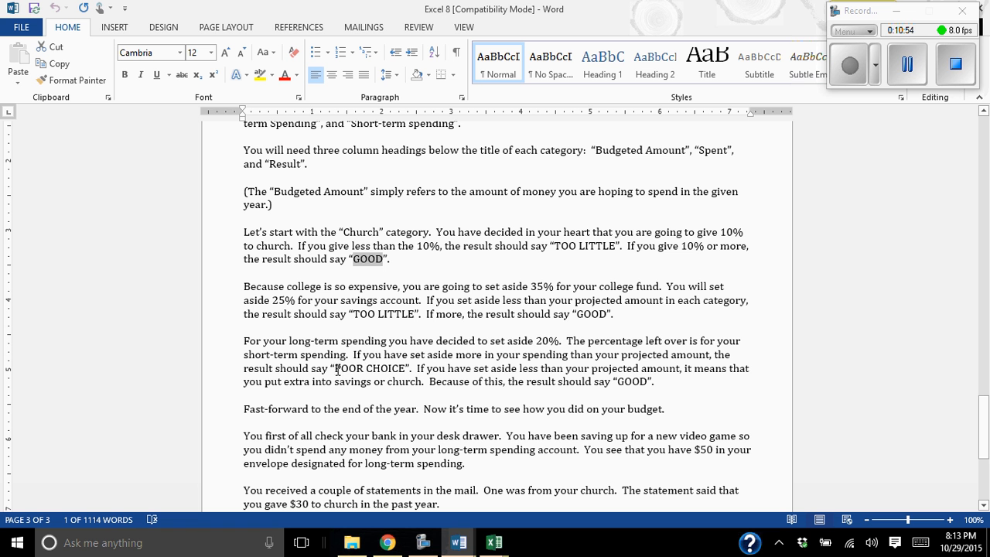
left_click_drag(335, 369, 405, 369)
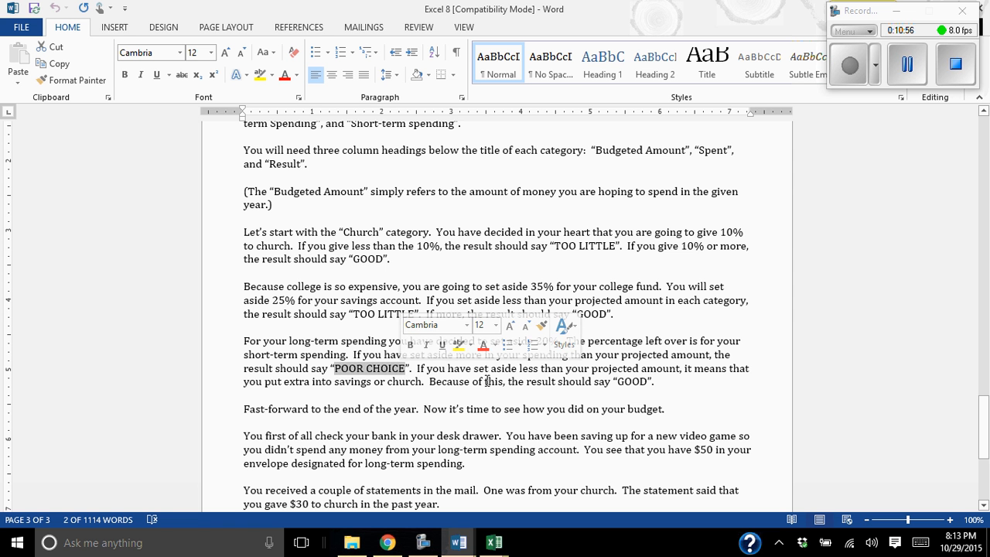
scroll(510, 379, "down", 5)
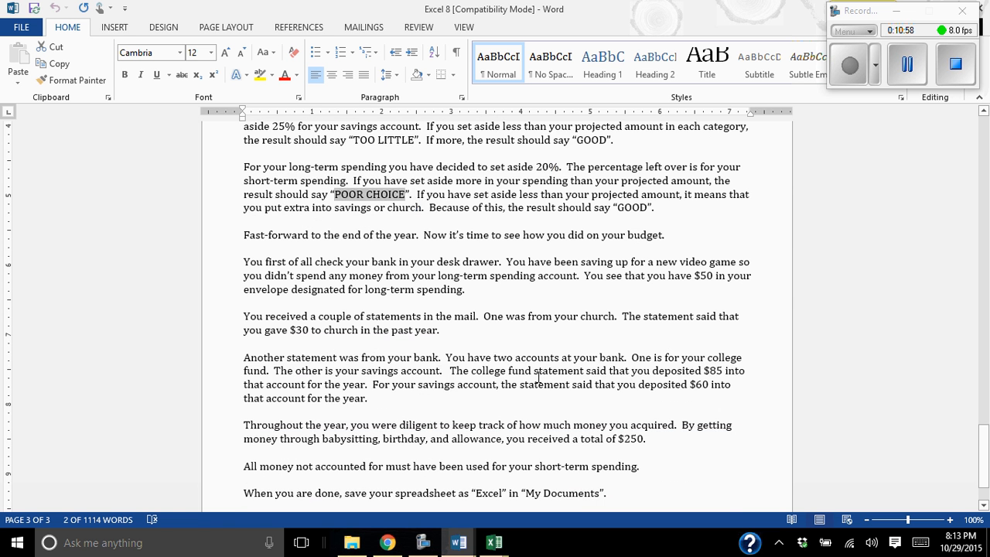
scroll(539, 377, "down", 2)
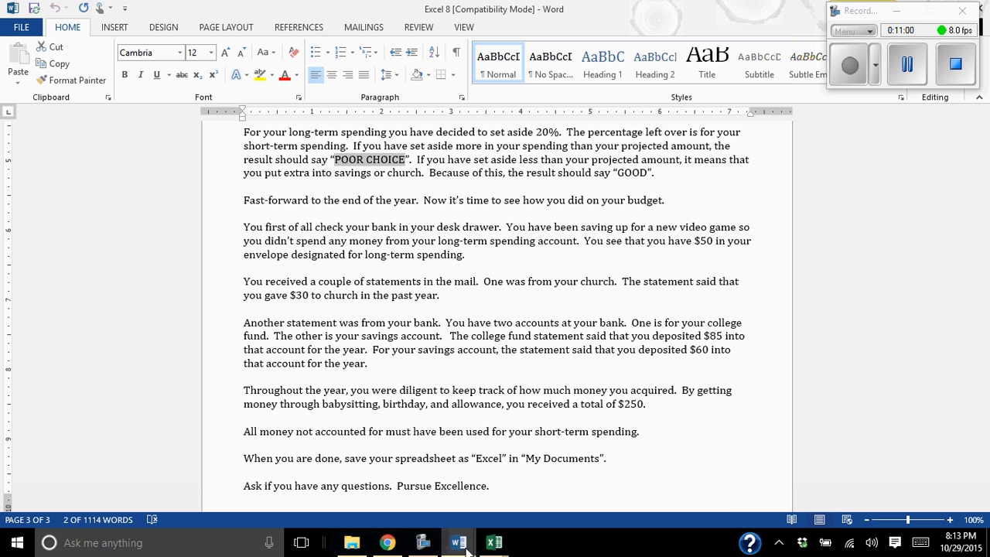
Switch to the Book1 workbook in Excel and inspect the Actual cells of the three activities on the School Night sheet
left_click(494, 544)
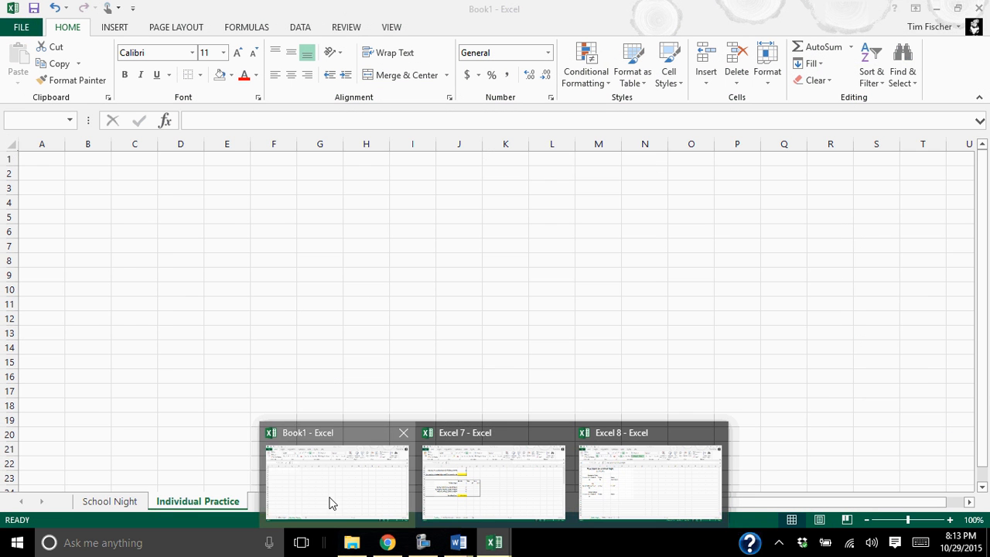
left_click(332, 498)
left_click(112, 503)
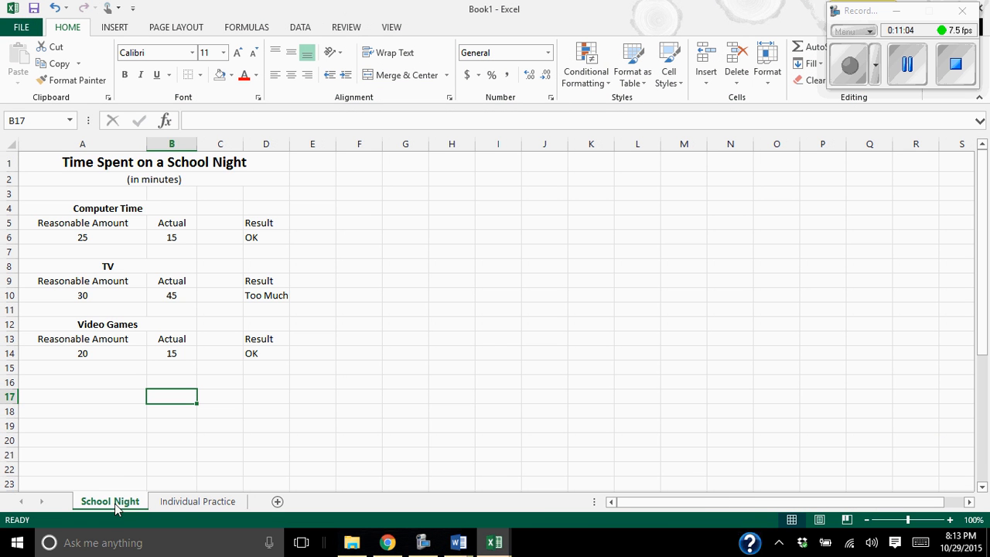
left_click(173, 263)
left_click(177, 239)
left_click(177, 296)
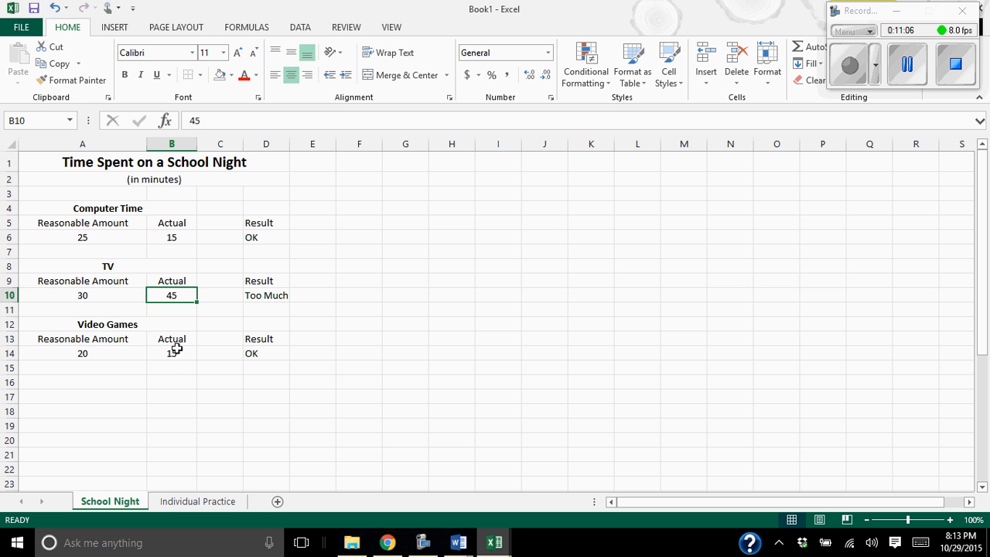
left_click(175, 353)
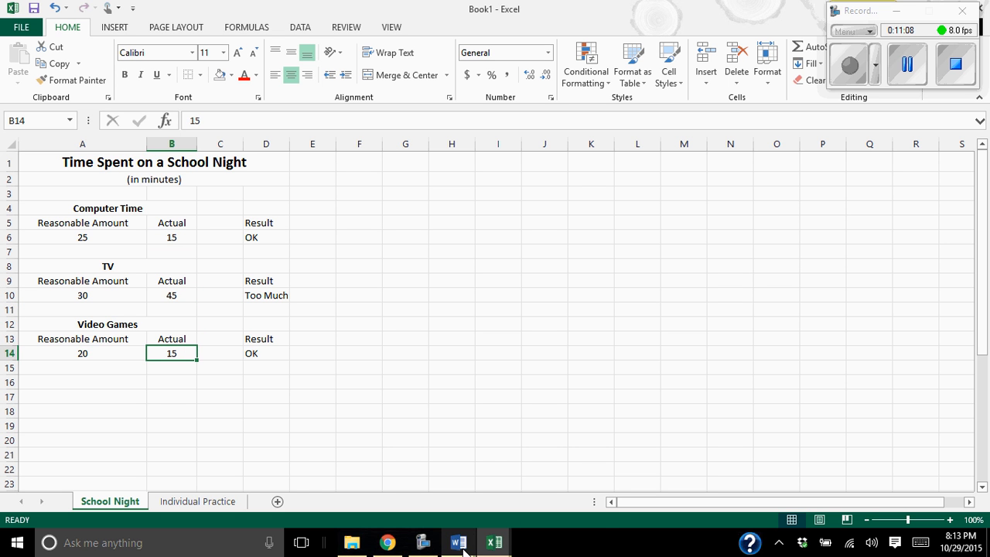
Rename the Individual Practice sheet of Book1 as Budget
left_click(194, 503)
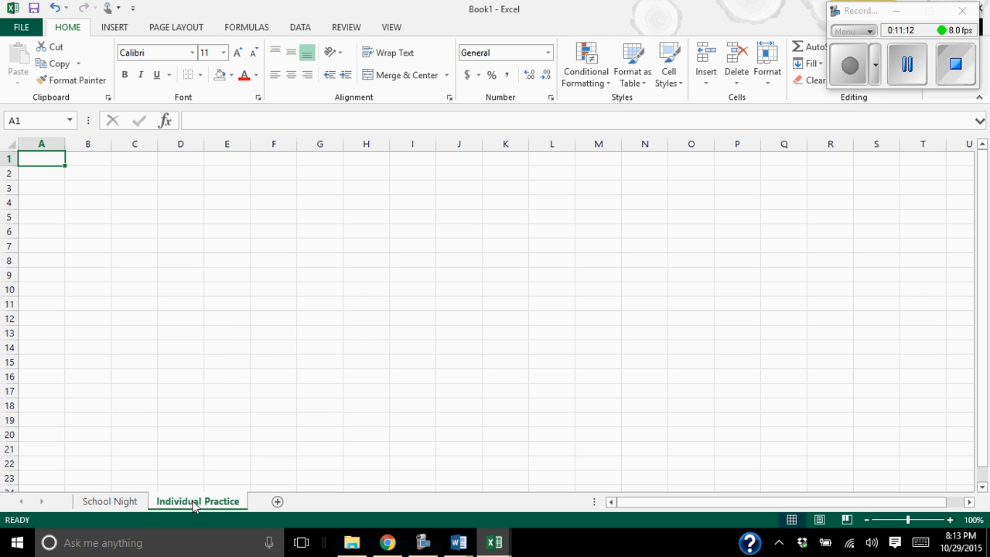
right_click(194, 501)
left_click(238, 365)
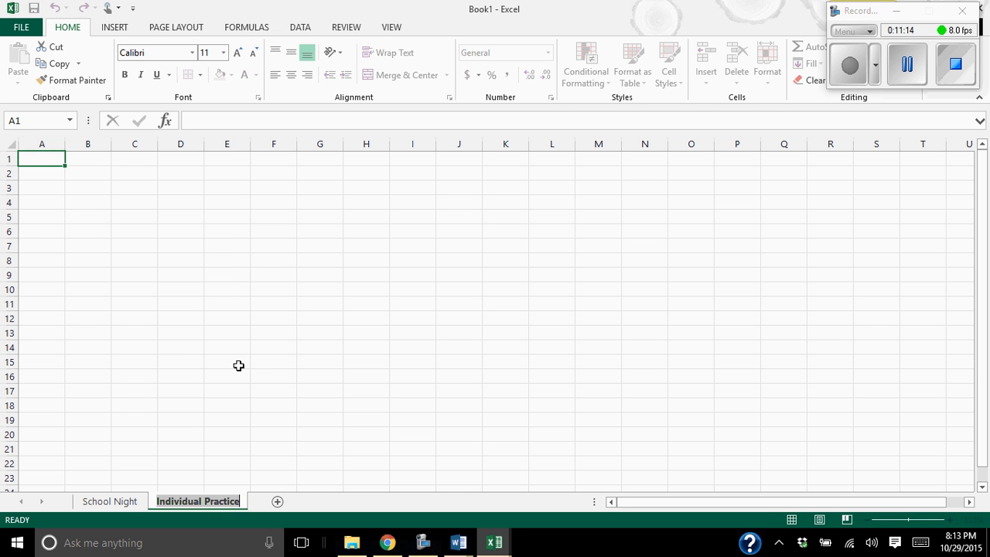
type("Budget")
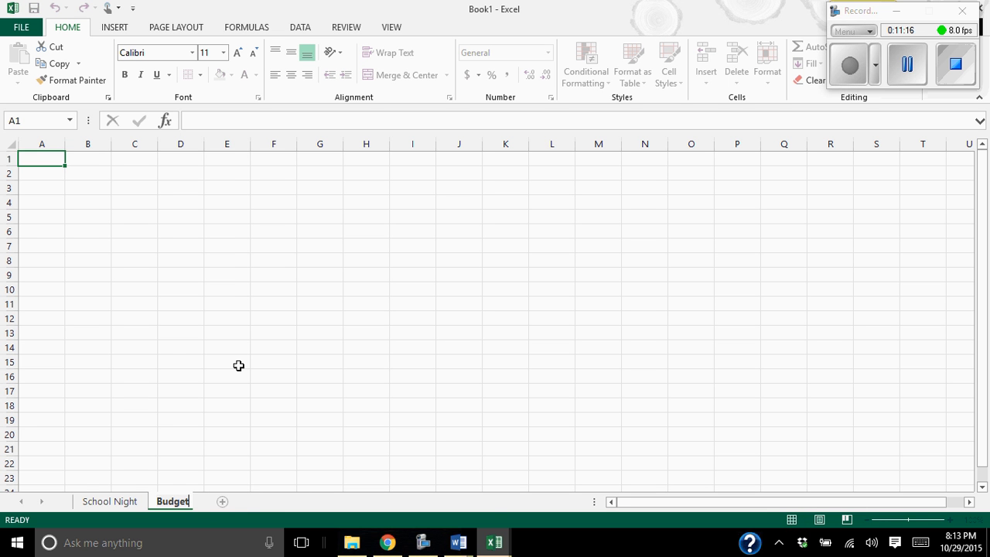
key("Return")
Switch back to the Excel 8 instructions in Word and read the closing paragraphs on yearly income, short-term spending and saving the spreadsheet
left_click(493, 541)
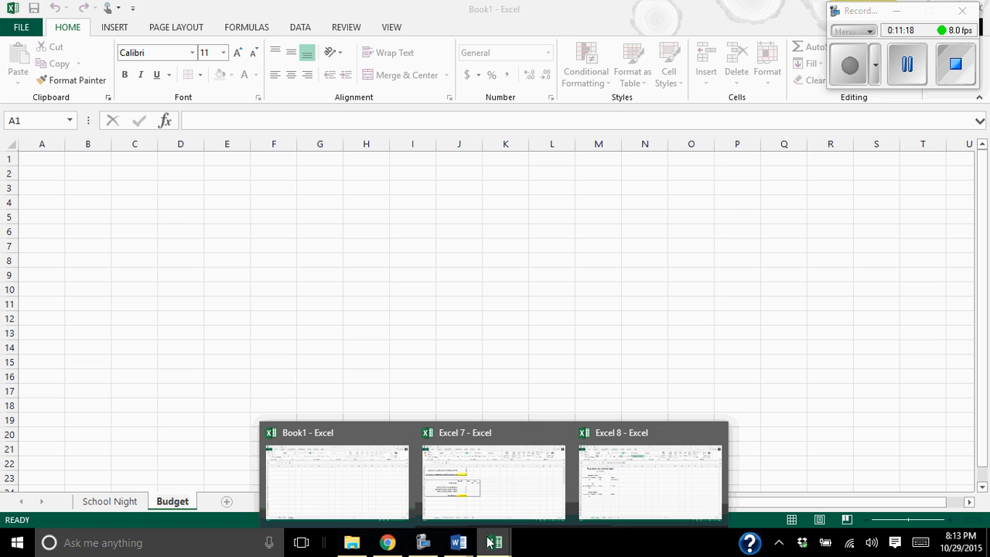
mouse_move(459, 541)
left_click(507, 515)
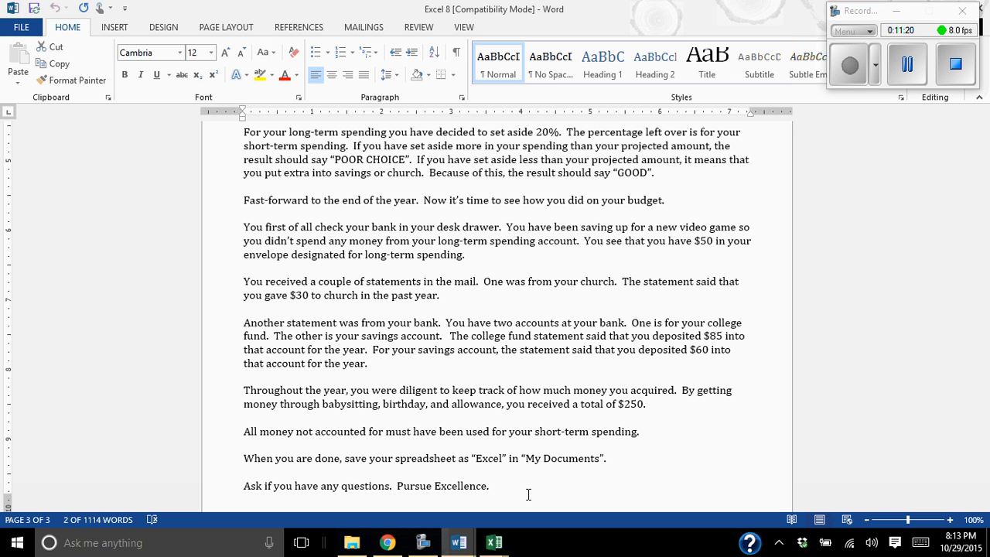
scroll(452, 354, "down", 1)
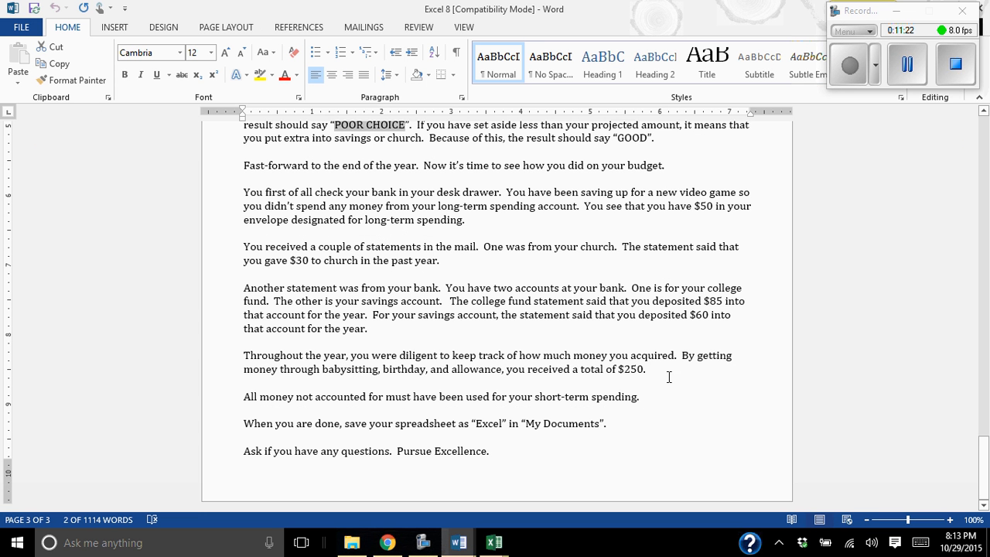
Review the end-of-year paragraphs, the note on doing calculations, and the college fund and savings percentages in the yearly budget instructions
left_click_drag(669, 376, 239, 193)
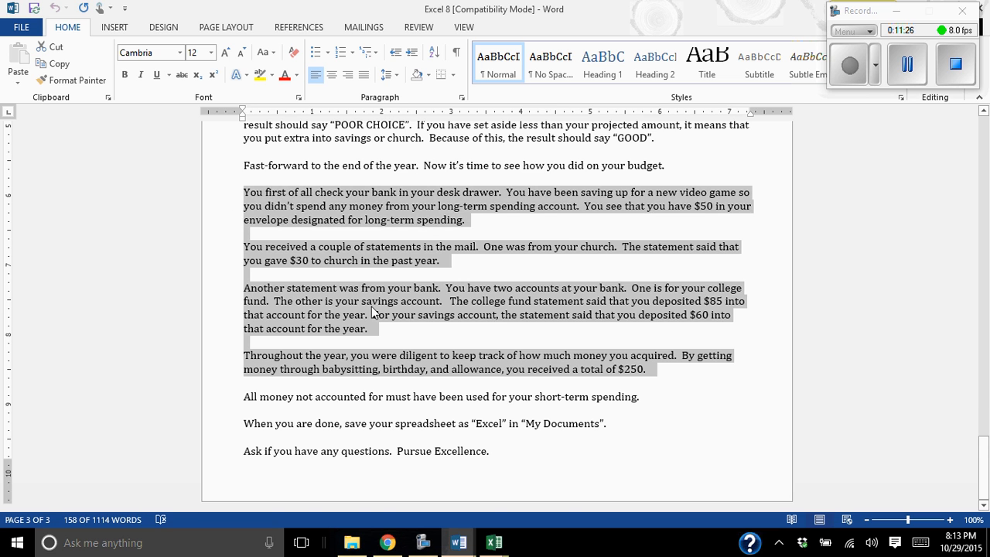
scroll(371, 306, "up", 15)
scroll(372, 307, "up", 11)
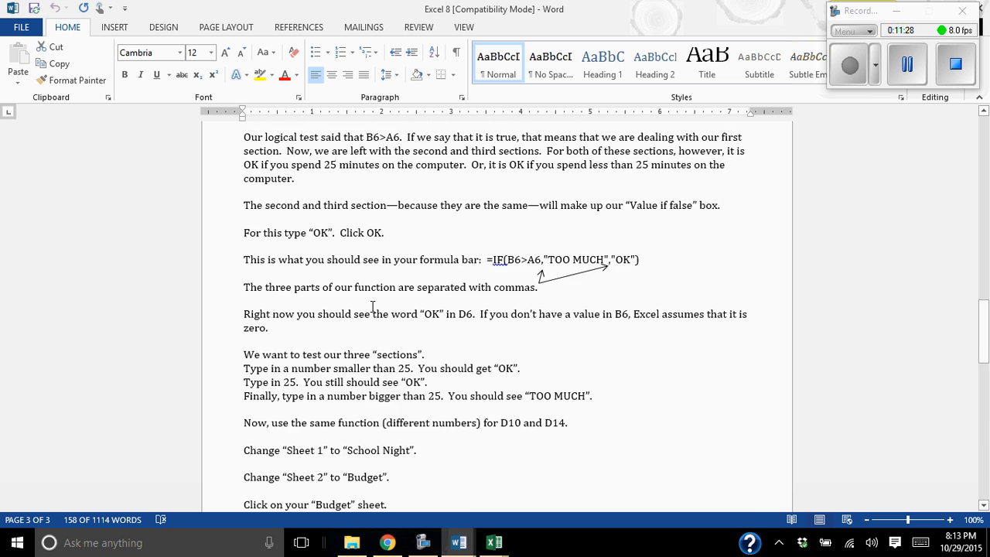
scroll(372, 307, "down", 7)
scroll(372, 307, "down", 11)
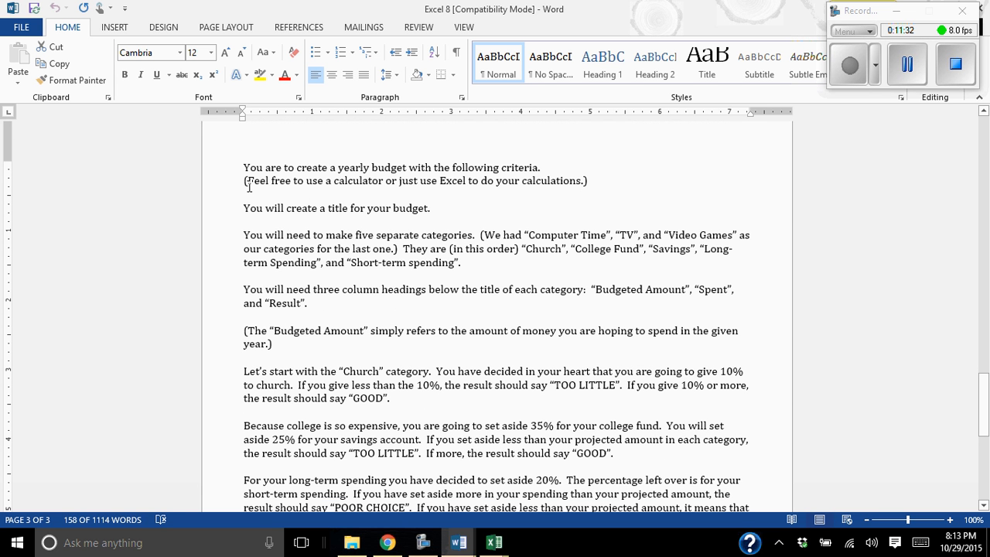
left_click_drag(246, 181, 581, 186)
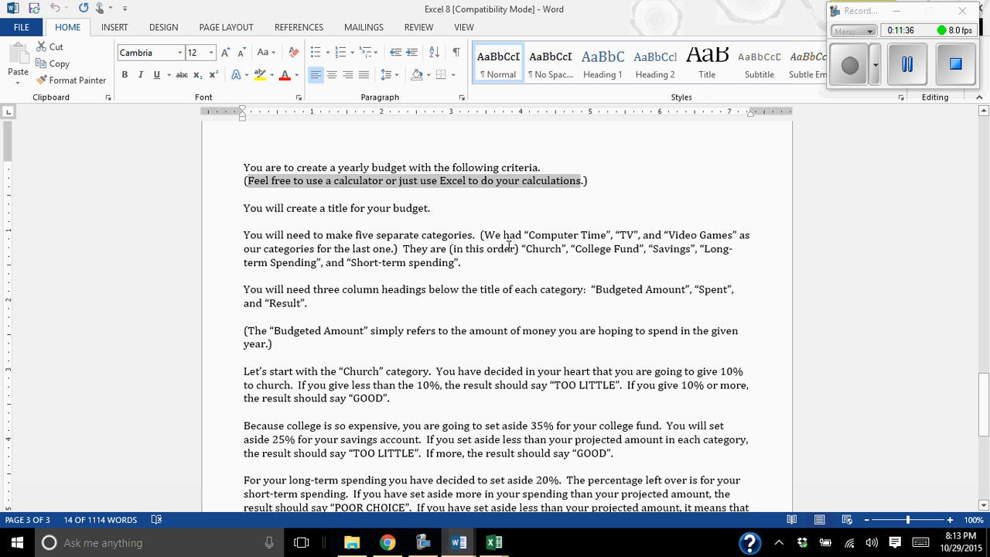
scroll(507, 247, "down", 3)
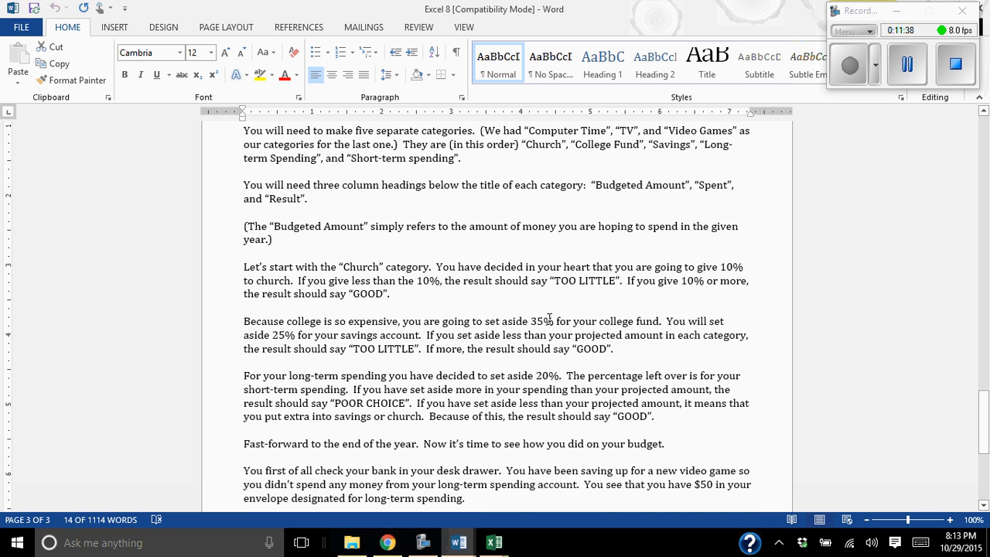
left_click_drag(555, 321, 502, 321)
left_click_drag(297, 335, 272, 334)
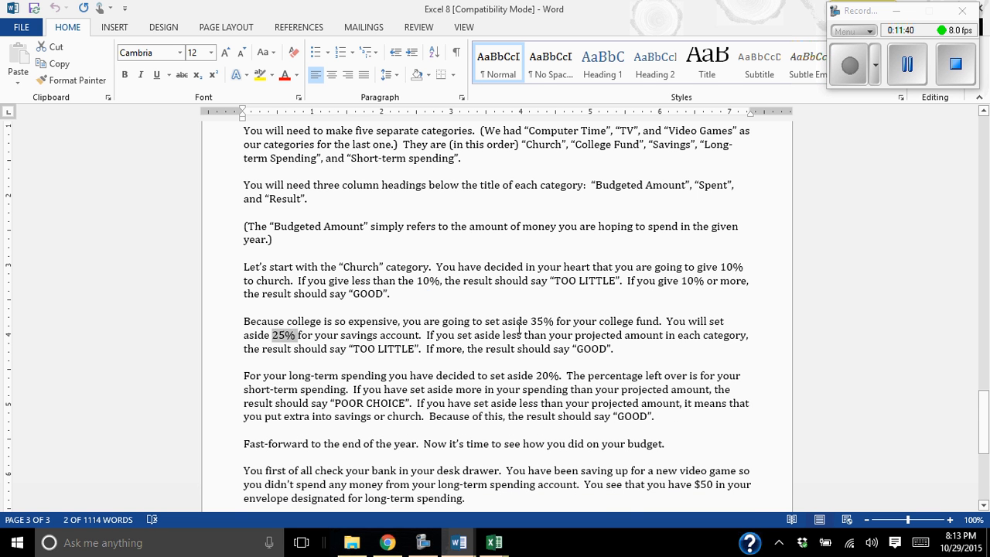
Read the closing line of the instructions about asking questions and pursuing excellence
scroll(519, 327, "down", 8)
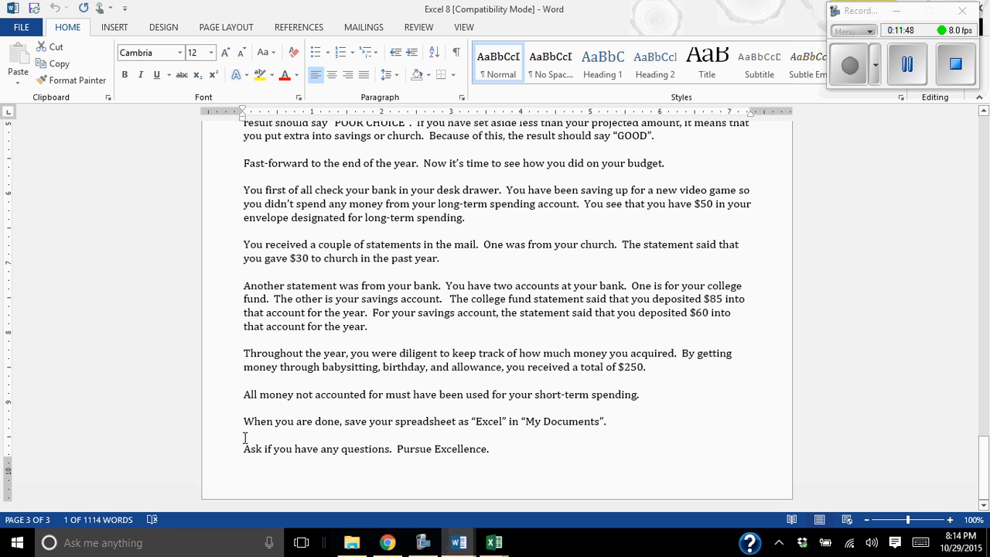
left_click_drag(243, 447, 382, 452)
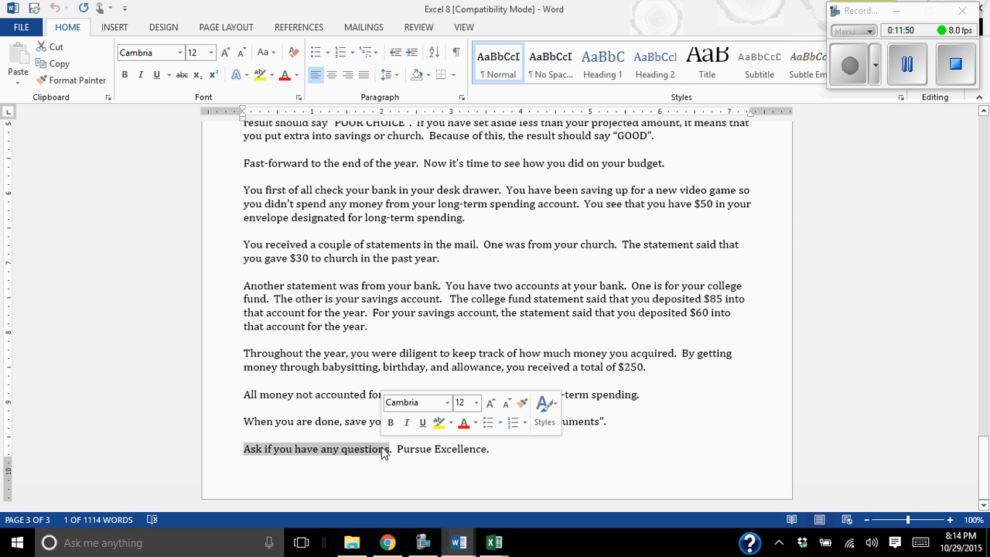
left_click_drag(492, 448, 402, 454)
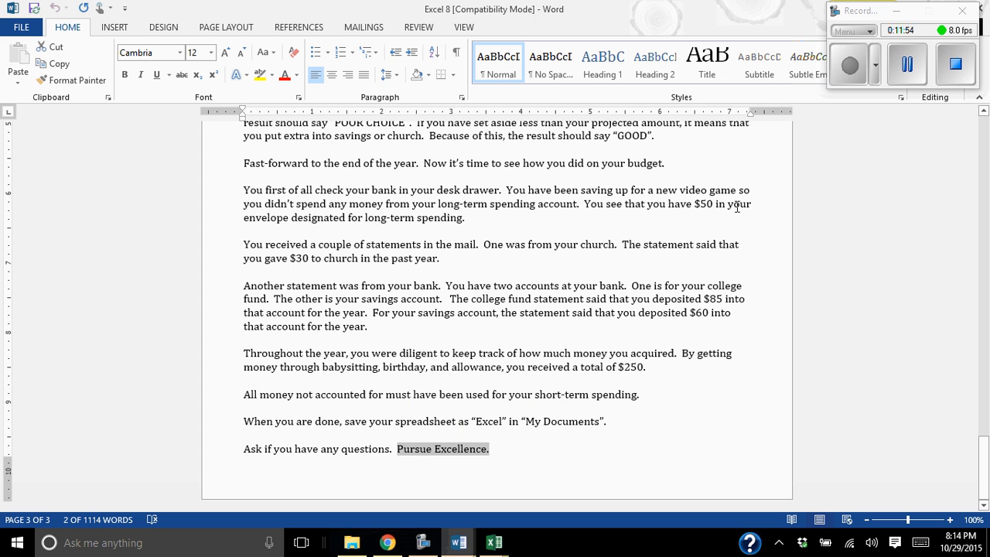
left_click(908, 69)
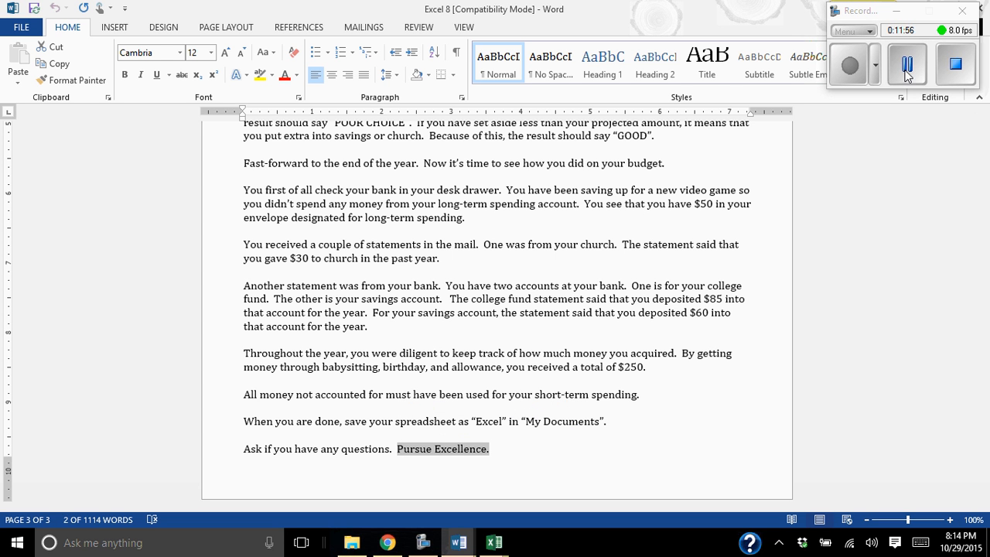